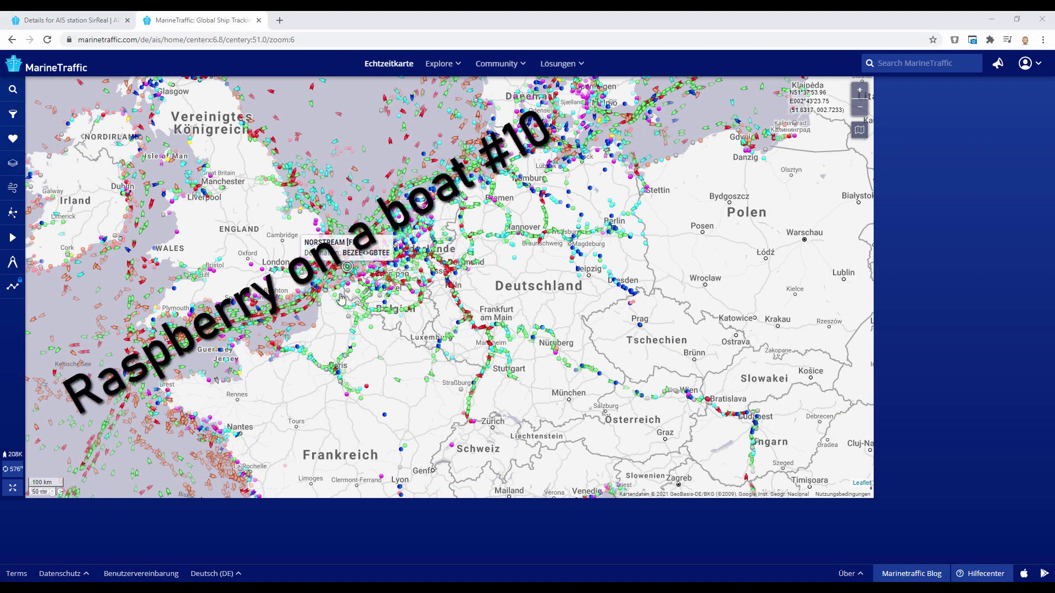
Pan the live ship map toward the western Baltic around Langeland and Fehmarn
key(Up)
key(Right)
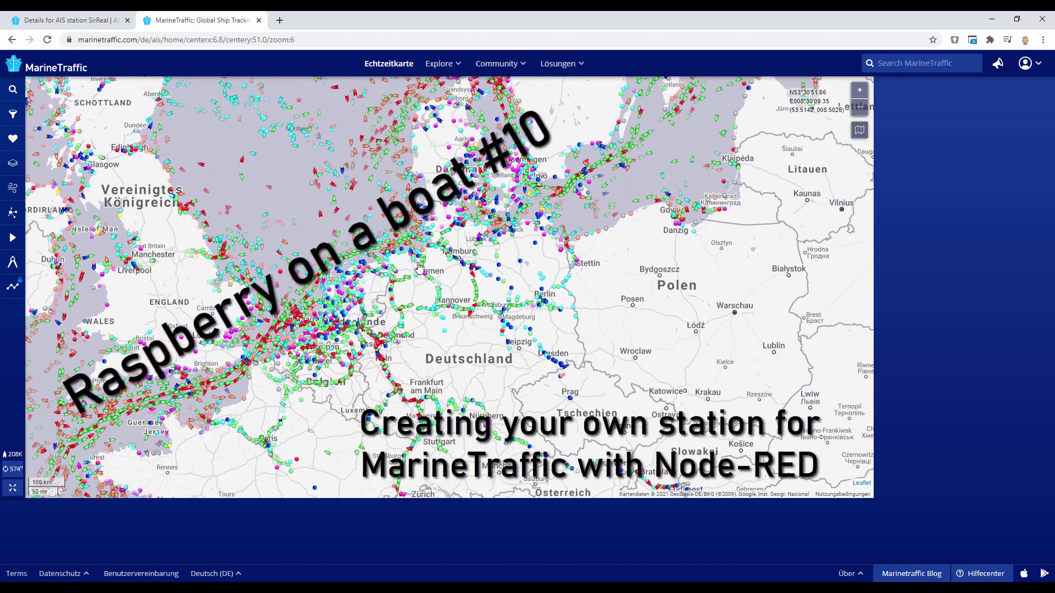
drag(419, 268, 319, 294)
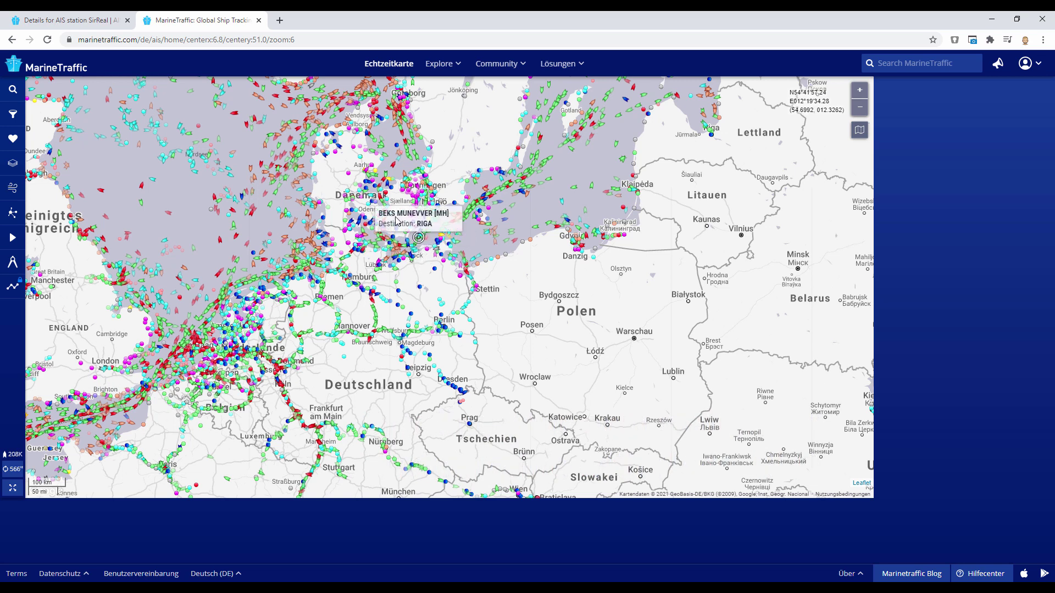
click(82, 20)
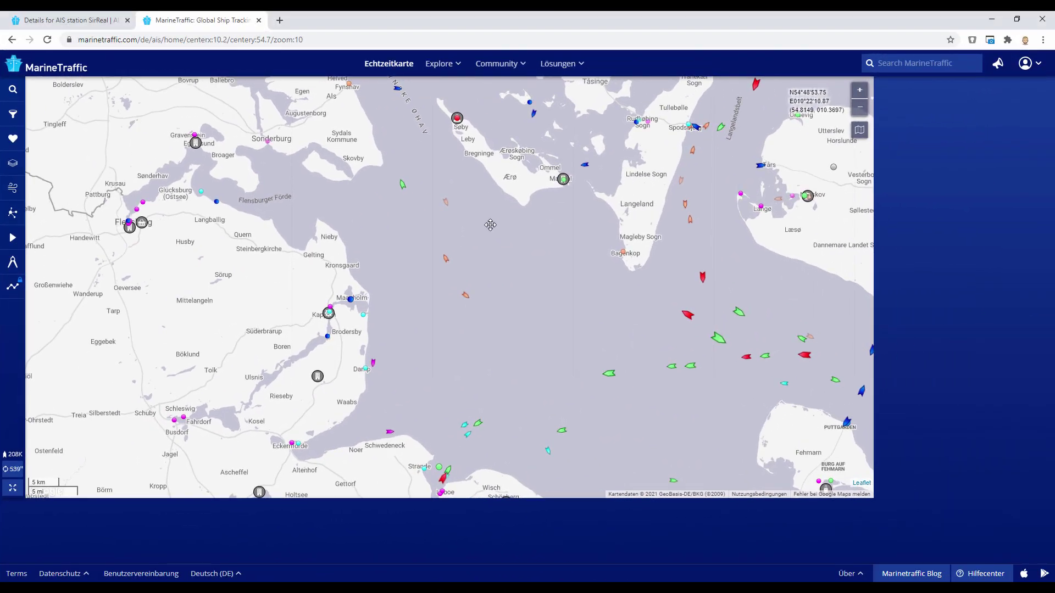
Pan the map toward Fehmarn and view container ship Vaga Maersk's details
drag(533, 208, 501, 260)
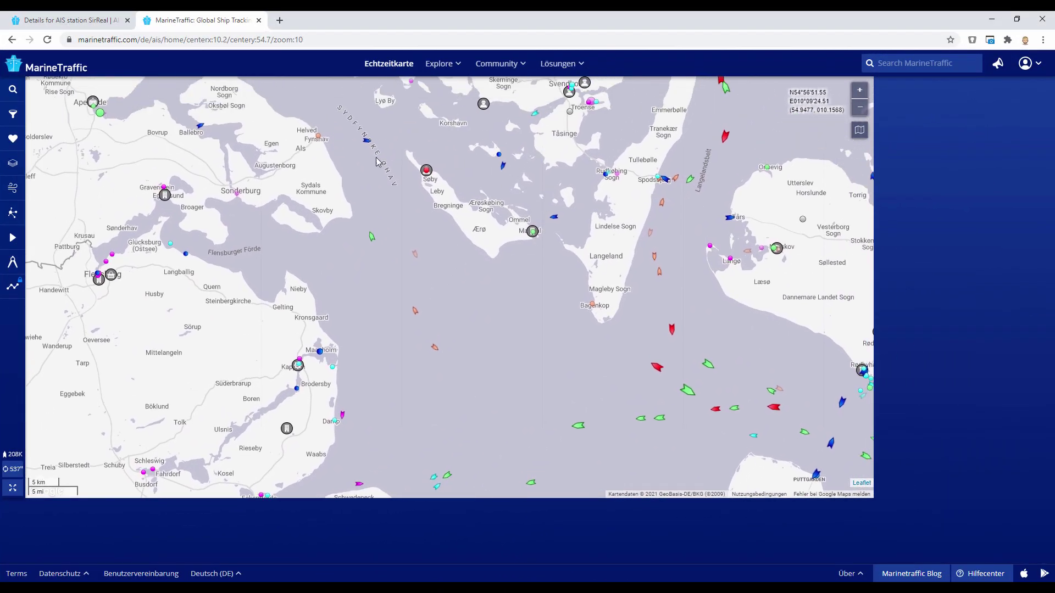
drag(376, 165, 435, 239)
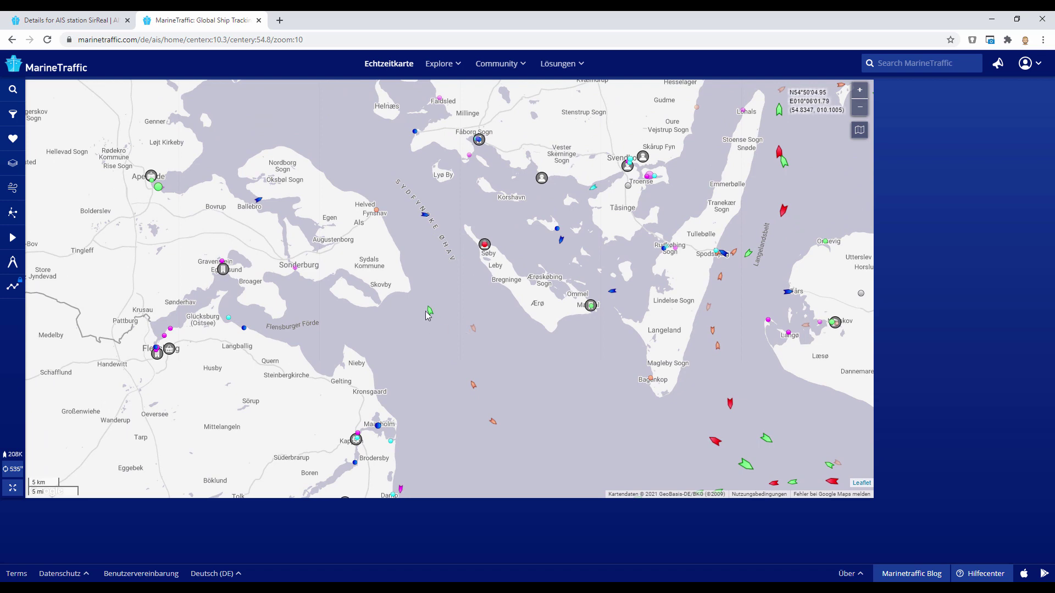
mouse_move(473, 328)
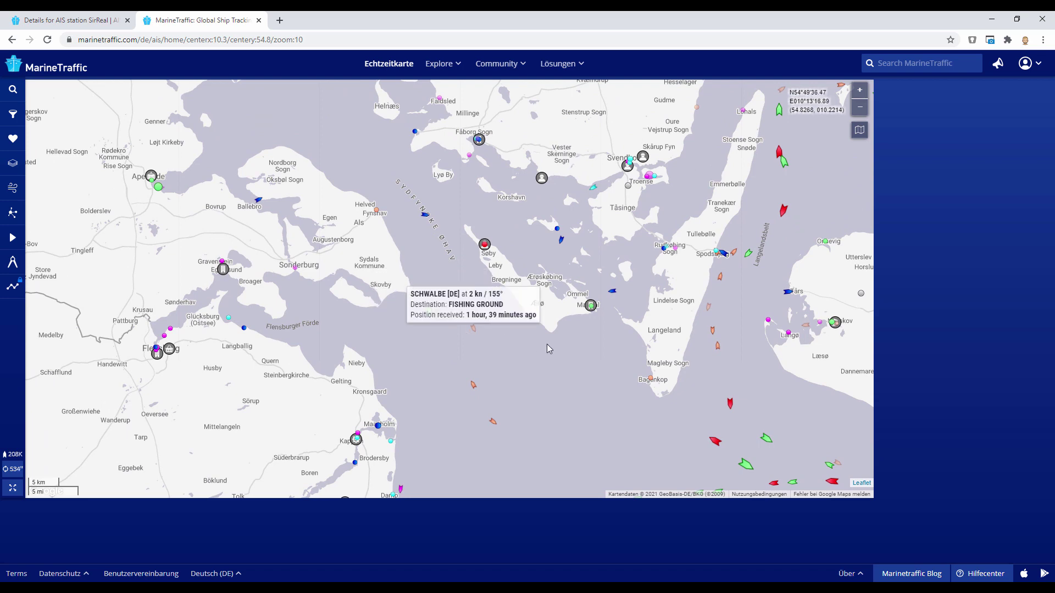
drag(577, 366, 477, 307)
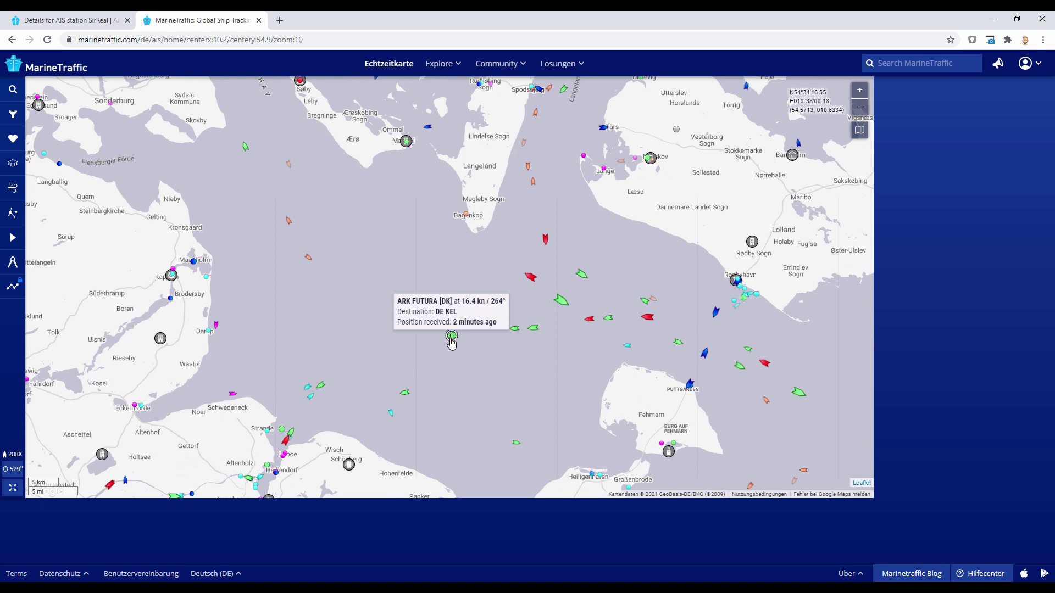
mouse_move(582, 275)
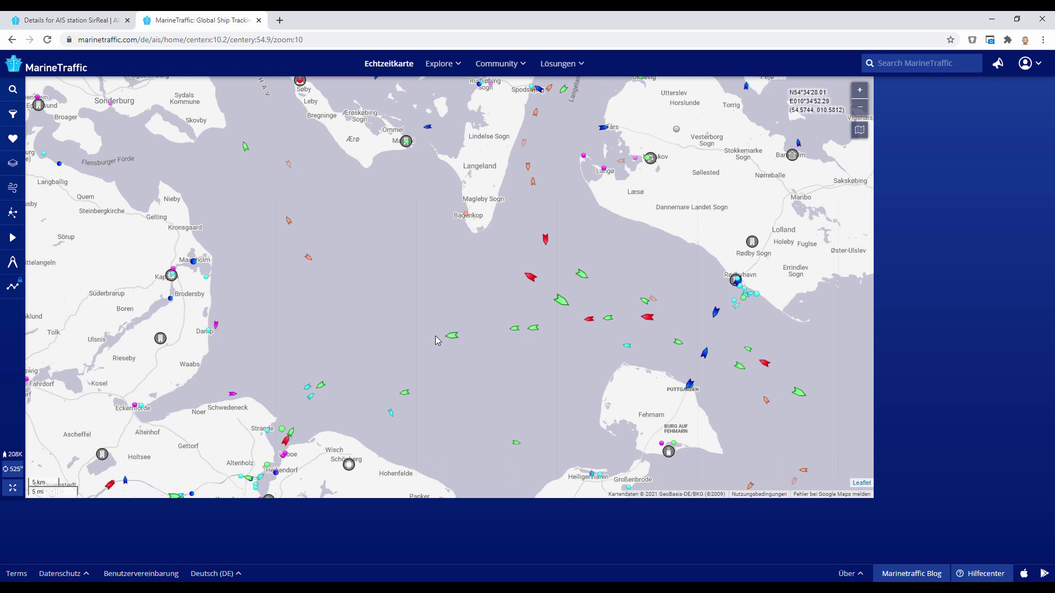
click(582, 276)
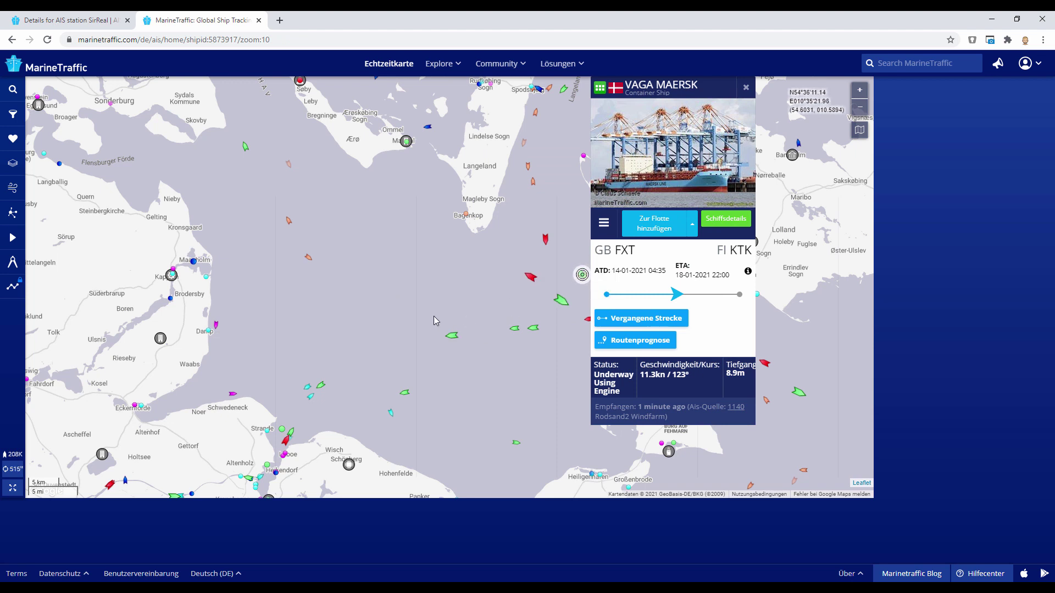
scroll(396, 295, down, 1)
scroll(397, 293, down, 4)
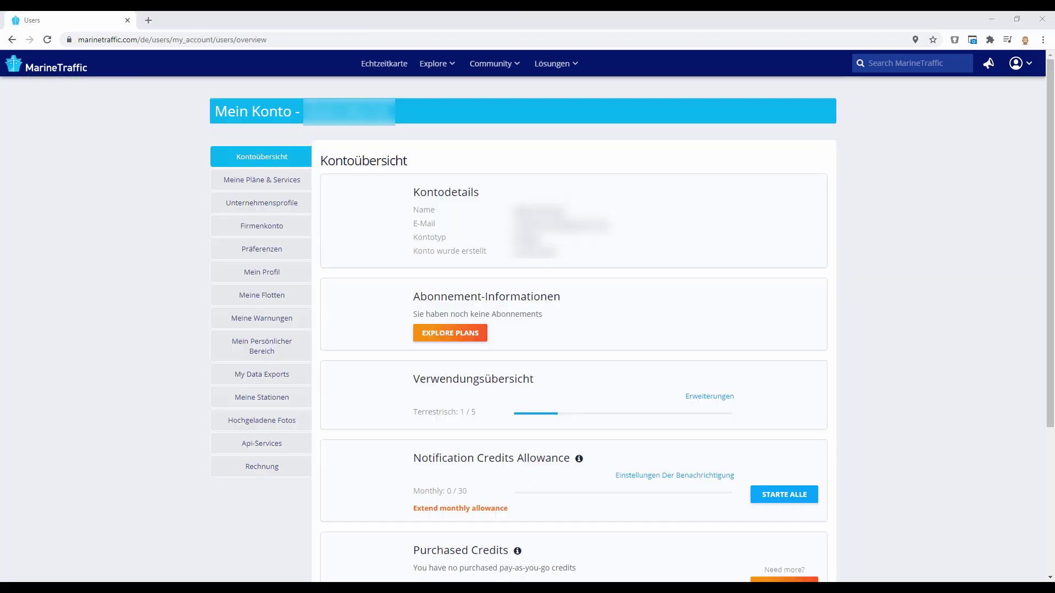
Start adding a new receiving station from My Stations and begin naming it SirReal
click(249, 399)
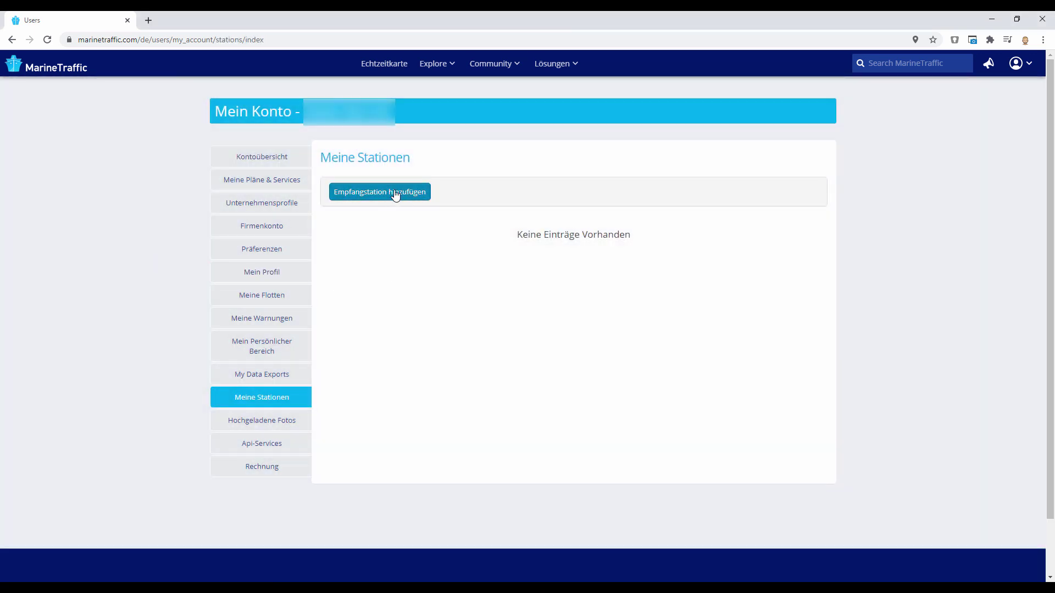
click(393, 197)
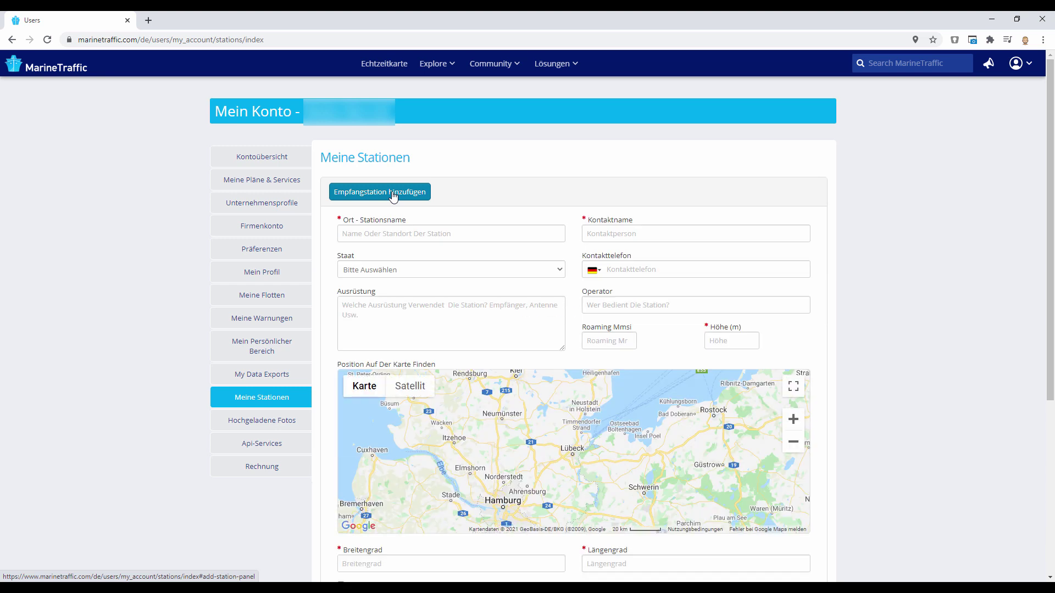
click(401, 234)
text(SirReal)
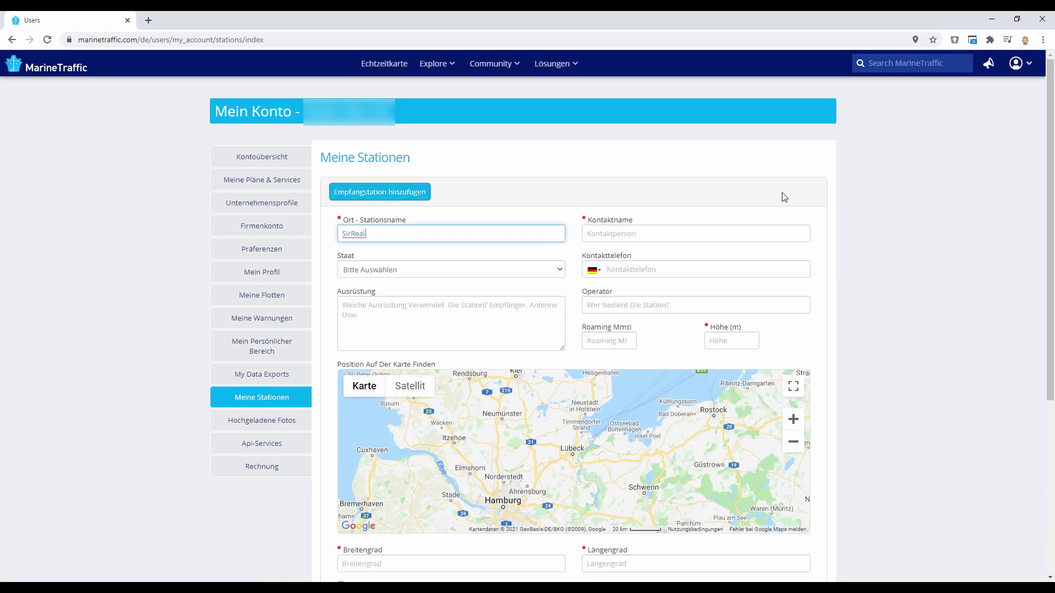
Set the station country to Germany and begin entering the Raspberry PI4 dAISy HAT equipment
key(Tab)
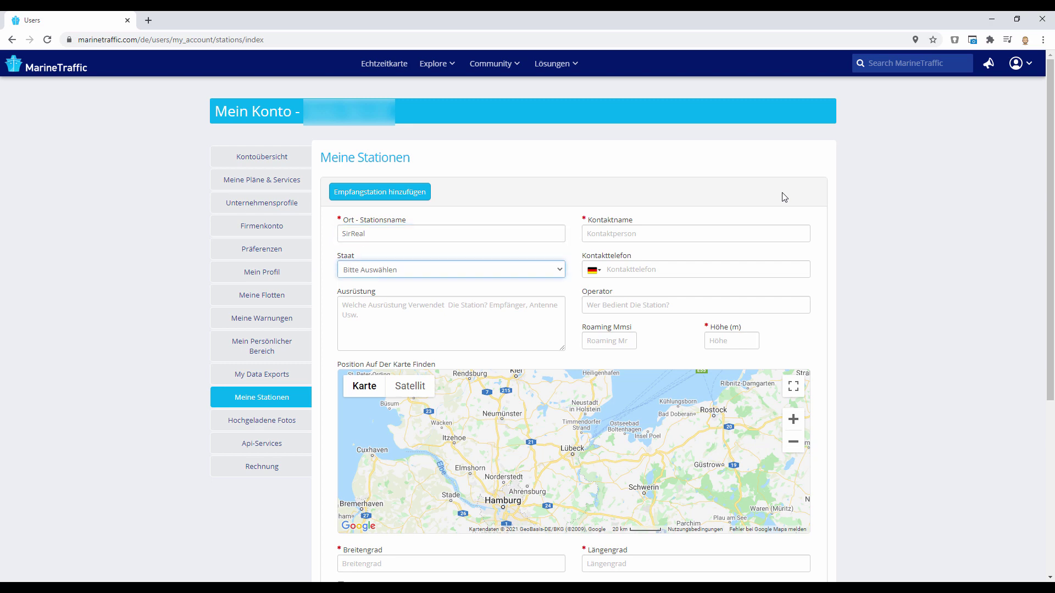
key(g)
key(e)
key(r)
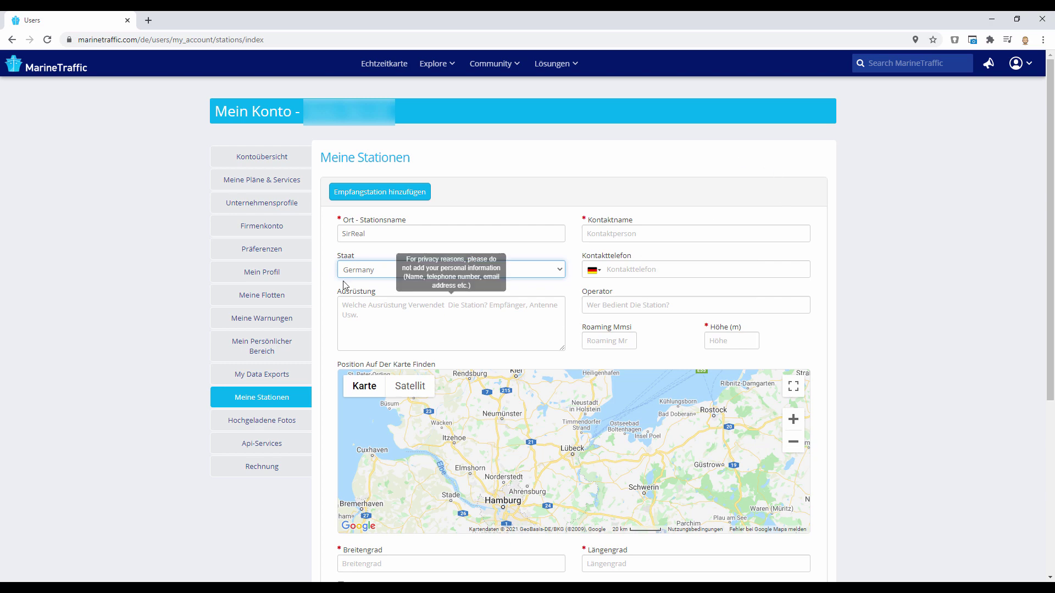
click(436, 305)
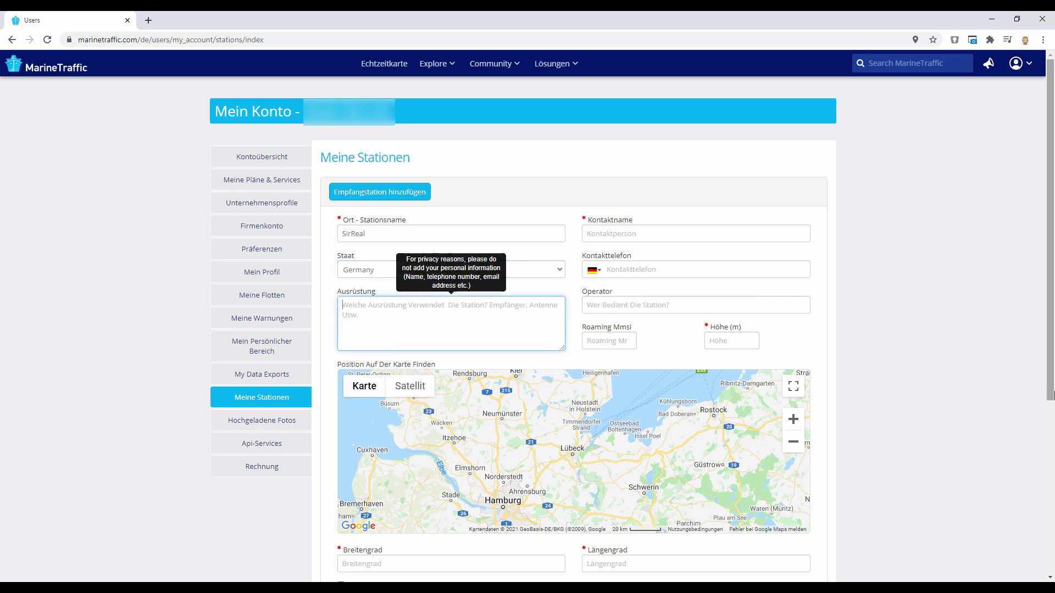
text(Raspberry PI4 with dAISy HAT)
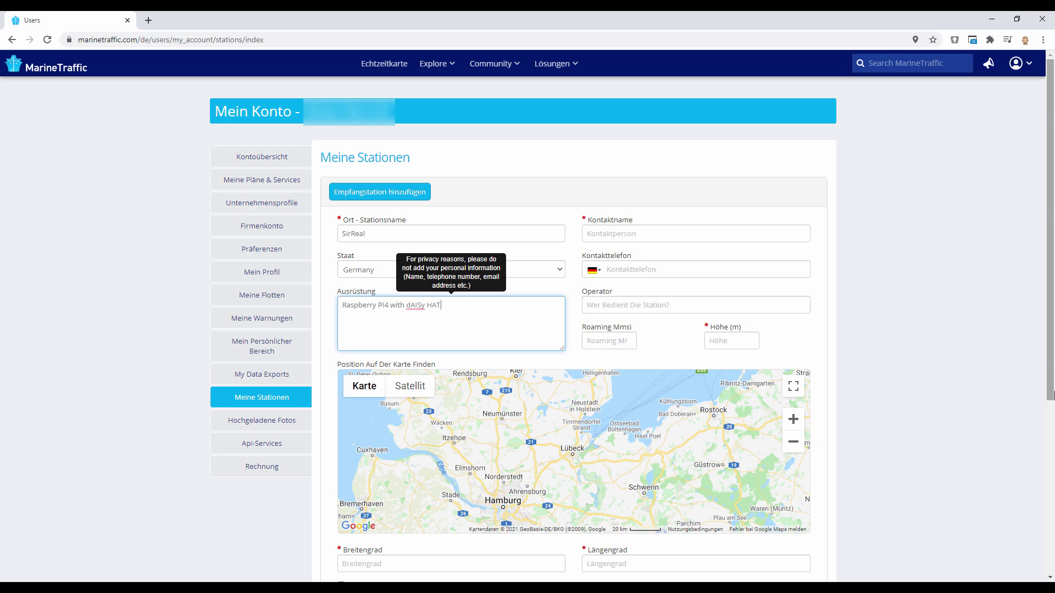
scroll(594, 429, down, 2)
Place the station near Travemünde and zoom the location map out two levels
click(594, 320)
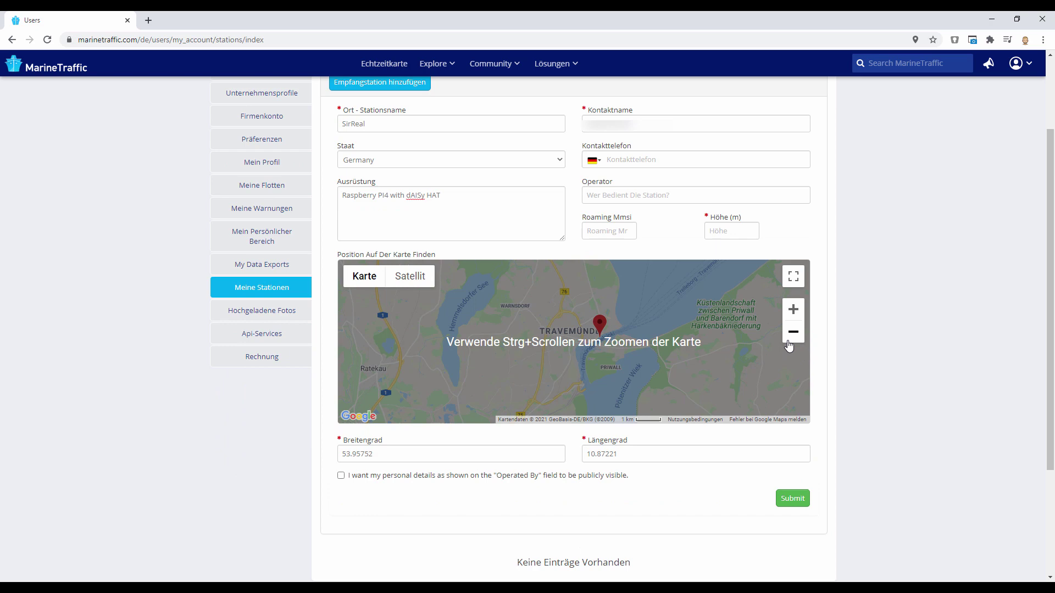
double_click(581, 325)
click(789, 341)
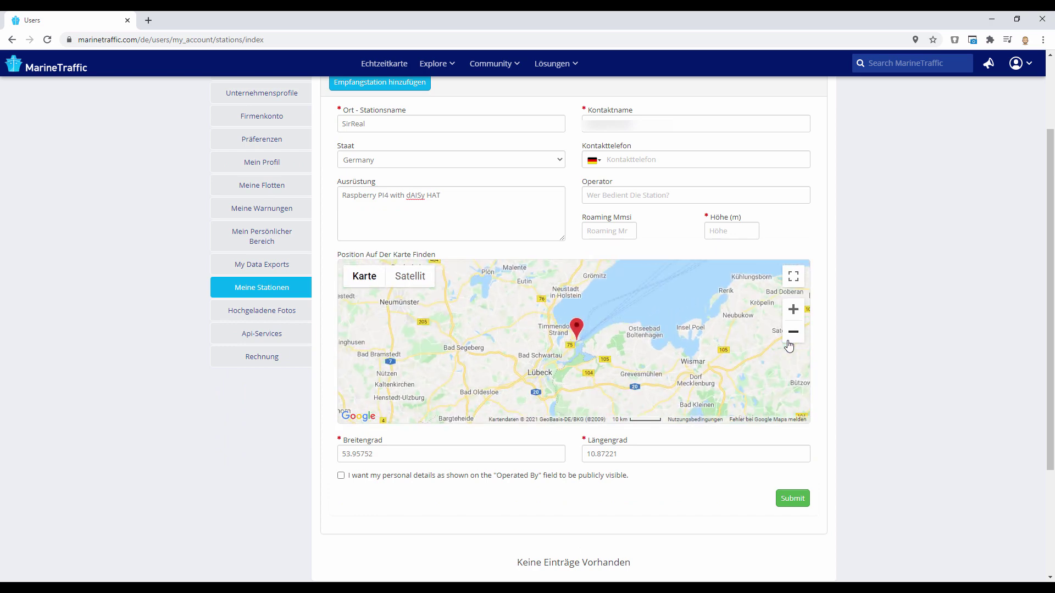
click(788, 340)
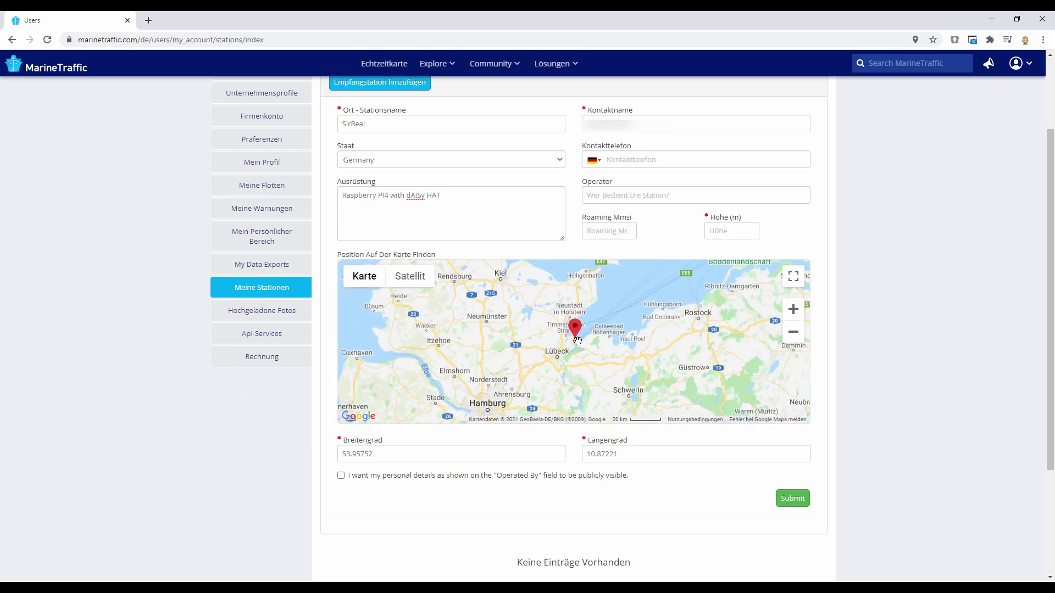
scroll(660, 313, up, 1)
Set the antenna height to 1 m, then submit and confirm the SirReal station
click(714, 291)
text(1)
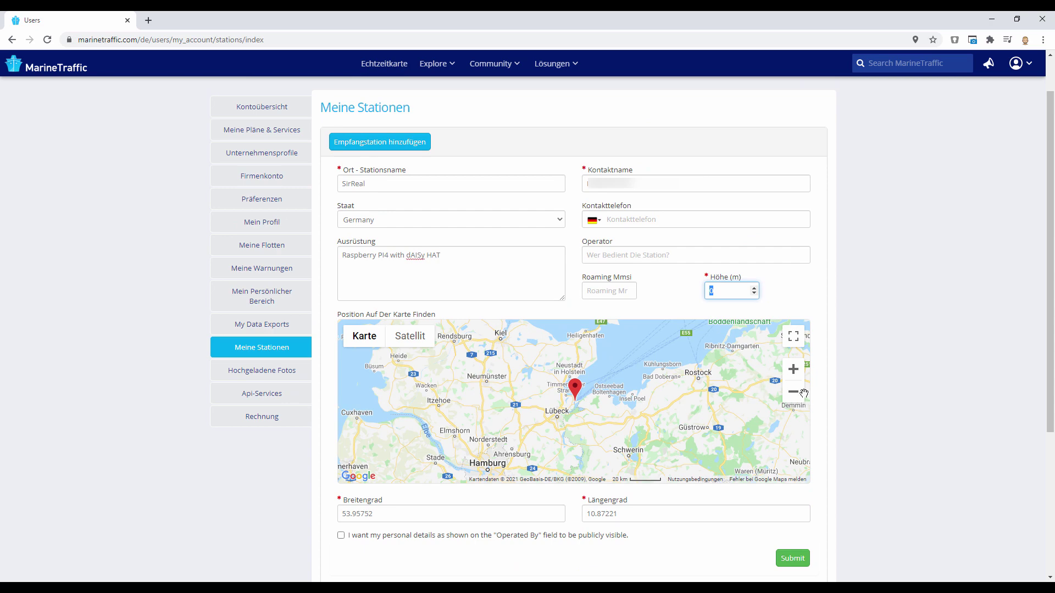
click(793, 559)
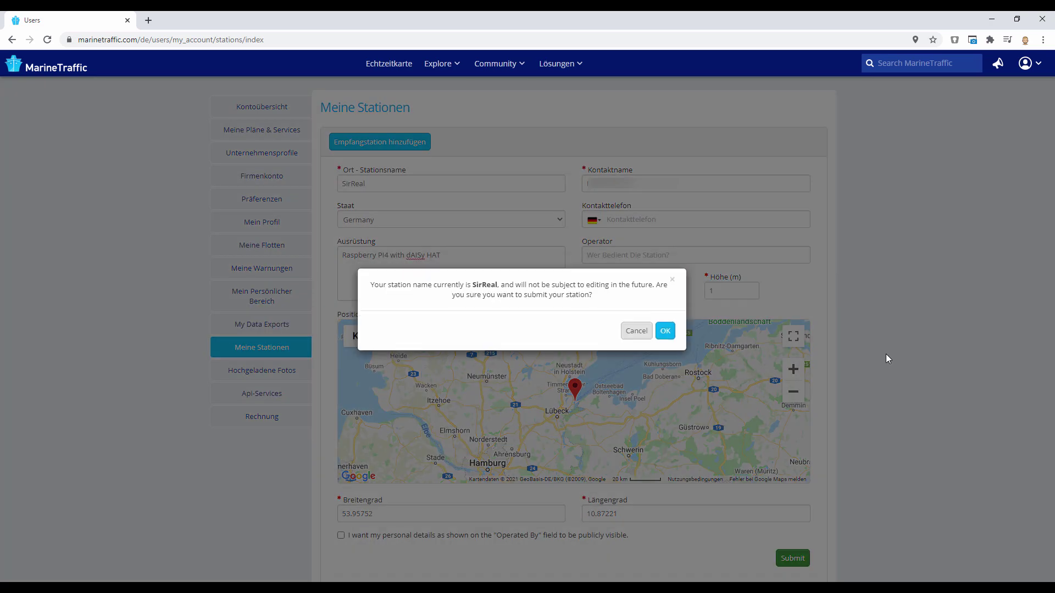
click(670, 338)
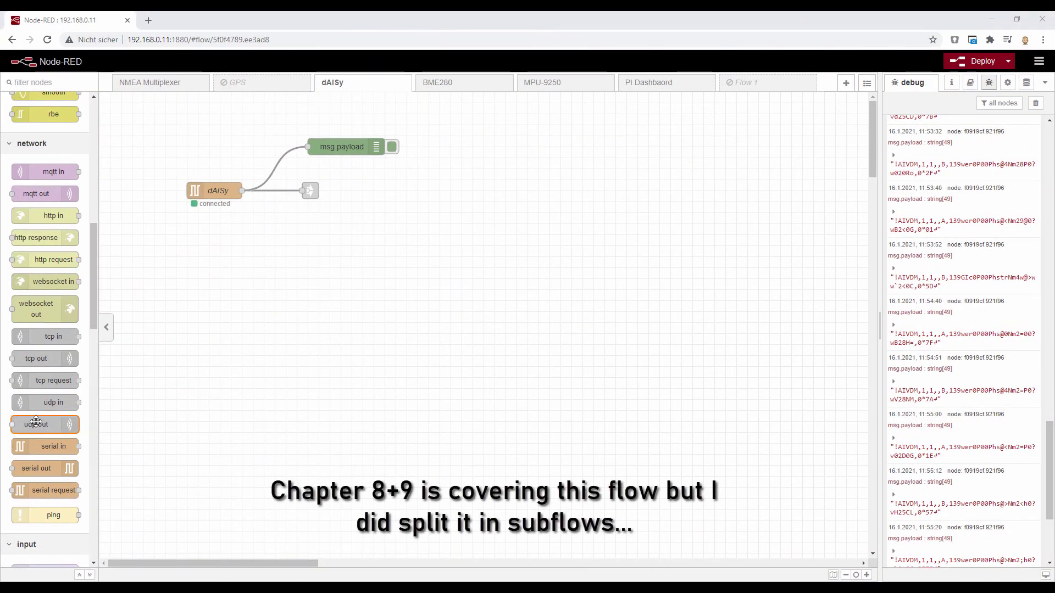
Add a udp out node wired from dAISy's output and open its settings
drag(36, 424, 369, 238)
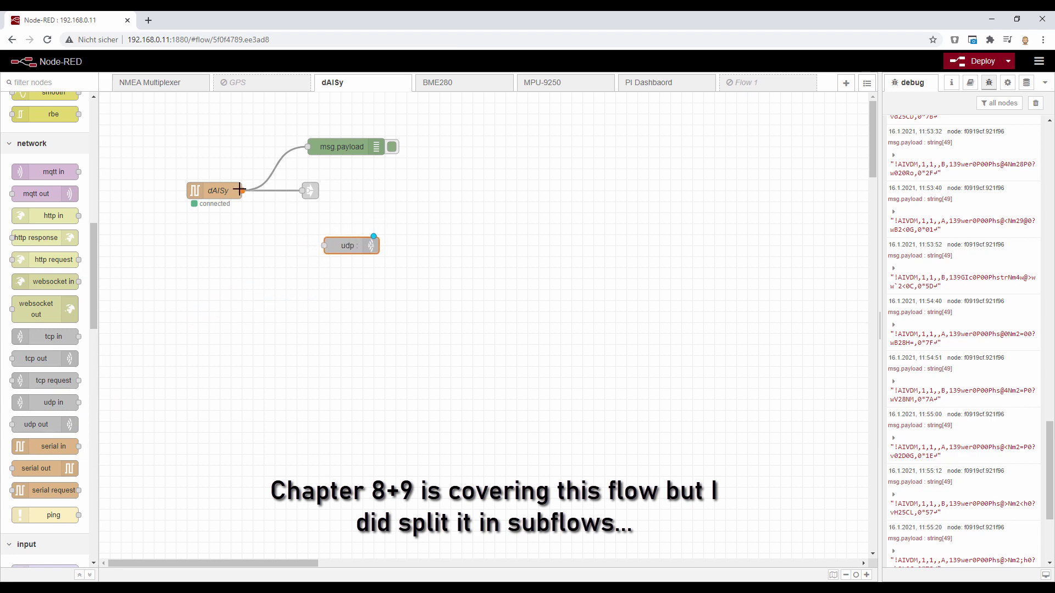
drag(239, 190, 325, 246)
click(333, 293)
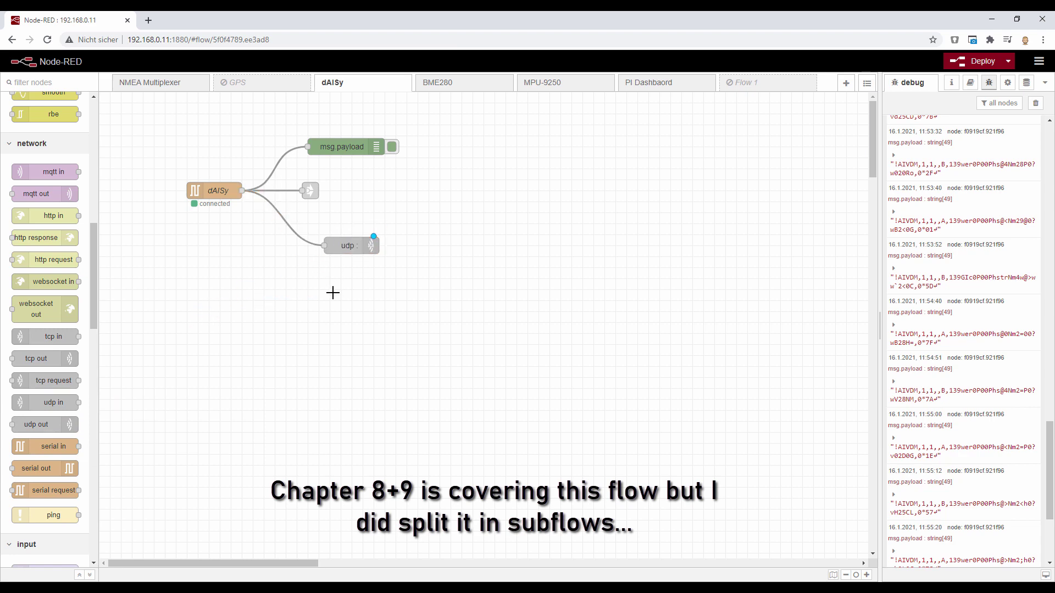
double_click(346, 245)
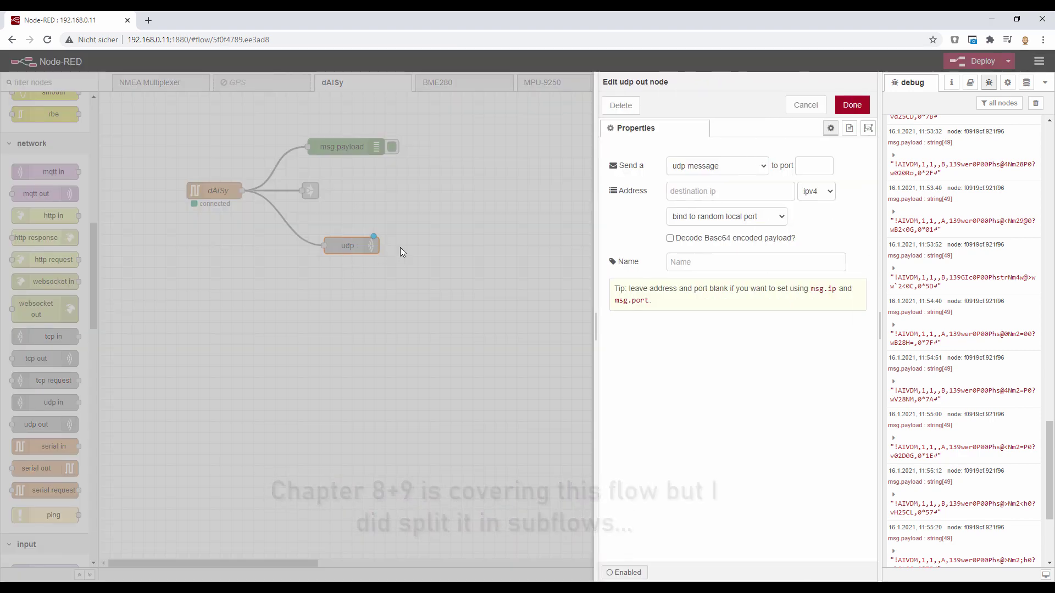
Address the udp node to 5.9.207.224, name it MarineTraffic, and deploy the flow
click(813, 162)
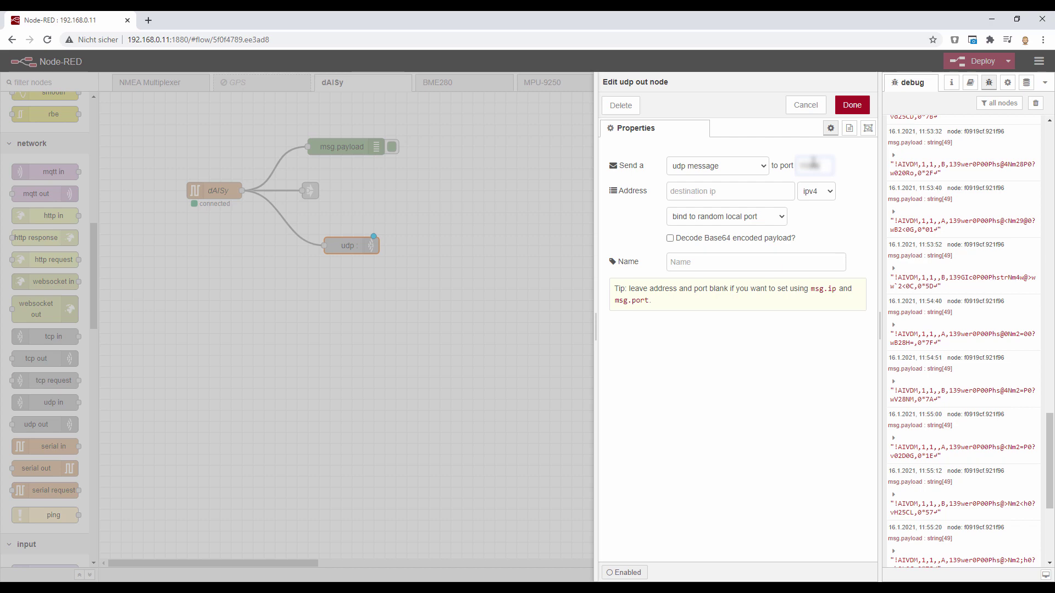
text(0)
click(716, 191)
text(5.9.)
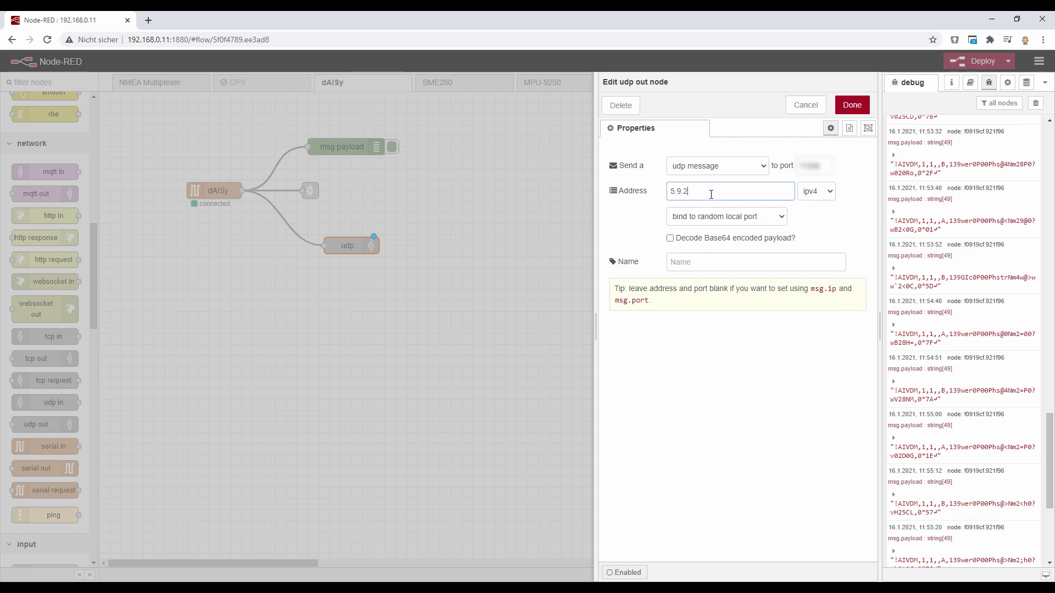
text(2)
text(24)
click(705, 270)
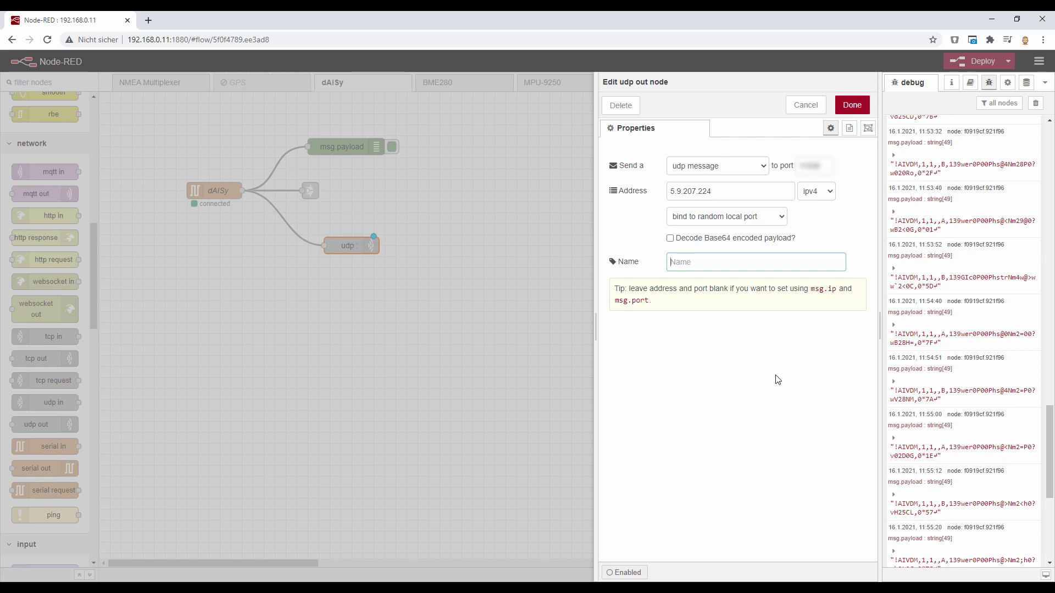
text(MarineTraffic)
click(852, 104)
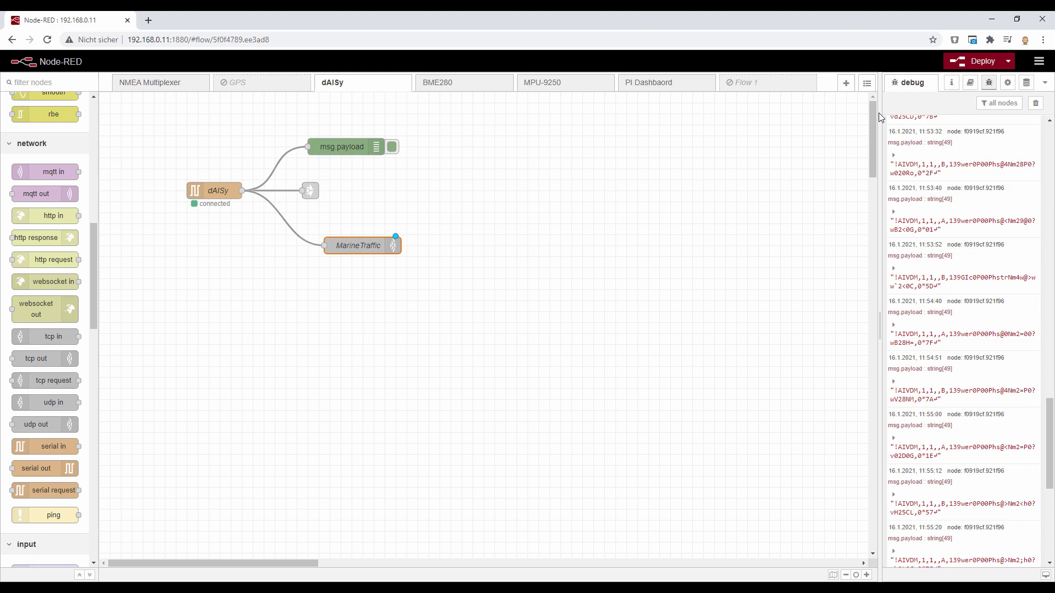
click(977, 61)
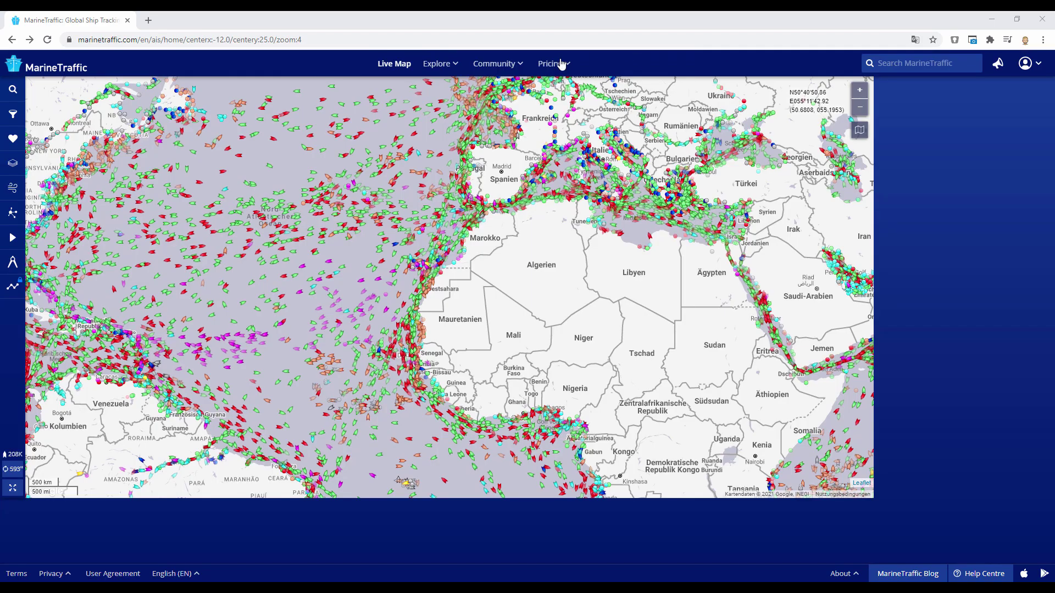
Search Explore > Stations for 6186 and open SirReal's details page
click(458, 64)
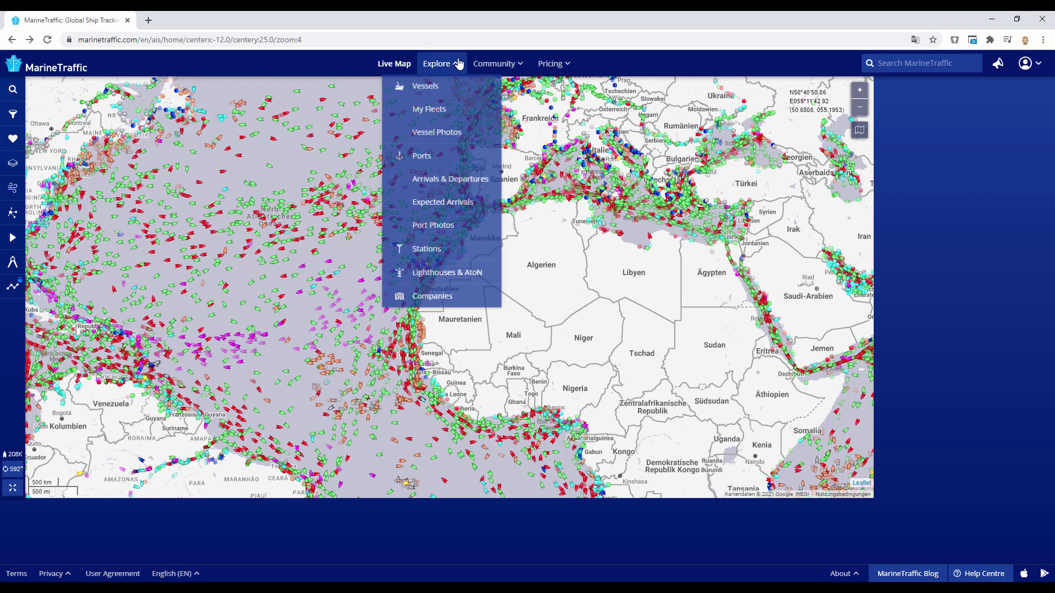
click(427, 254)
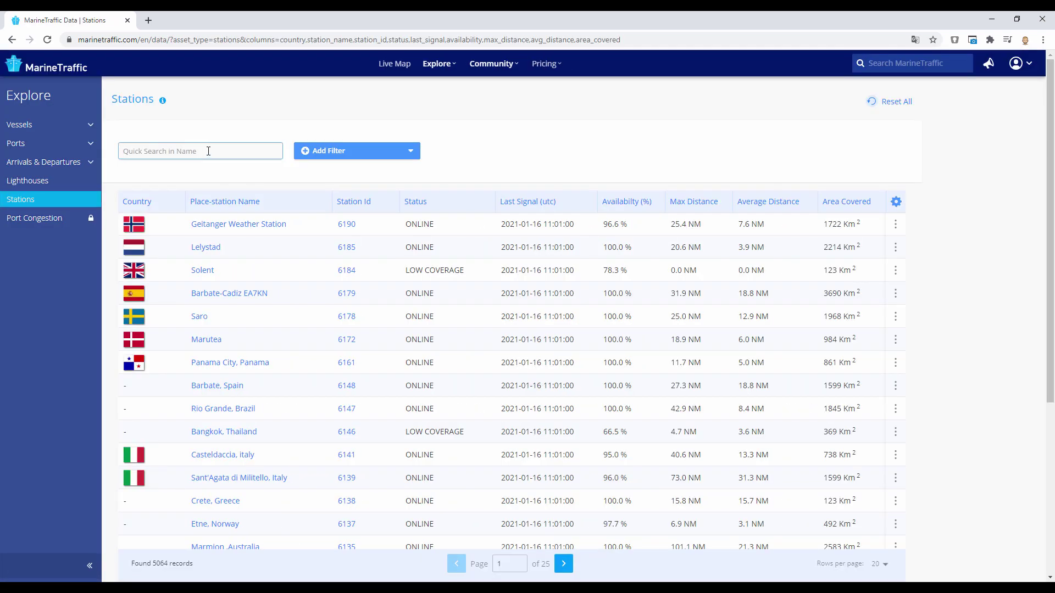
text(6186)
key(Return)
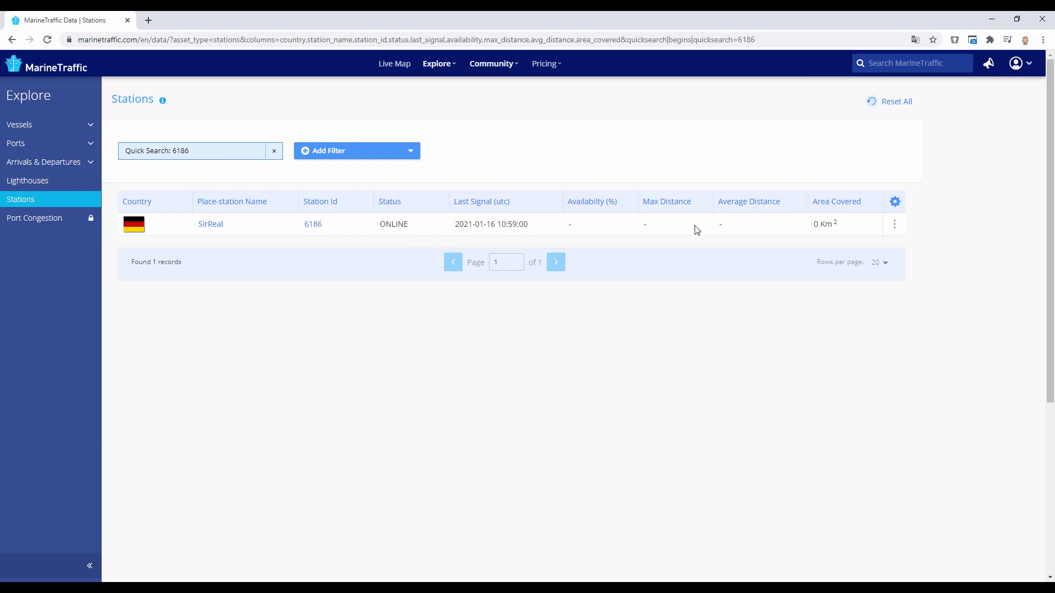
click(895, 224)
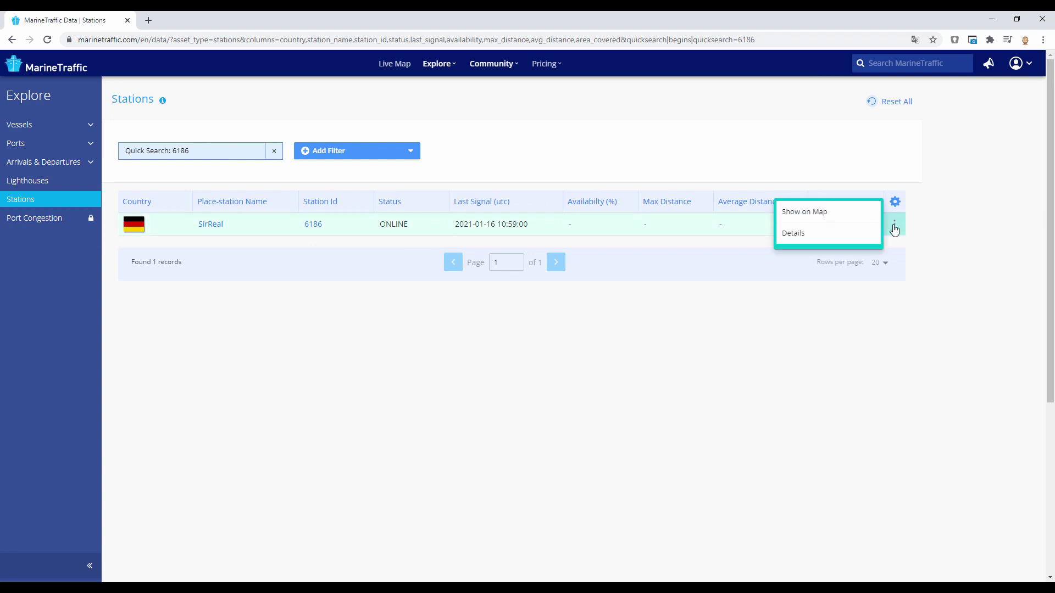
click(796, 235)
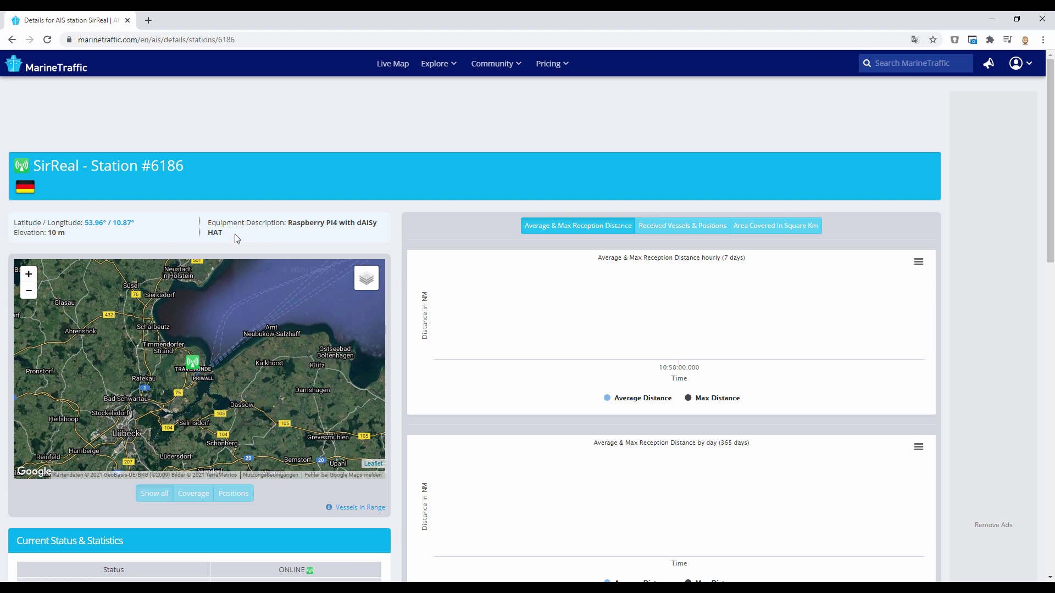
scroll(987, 281, down, 2)
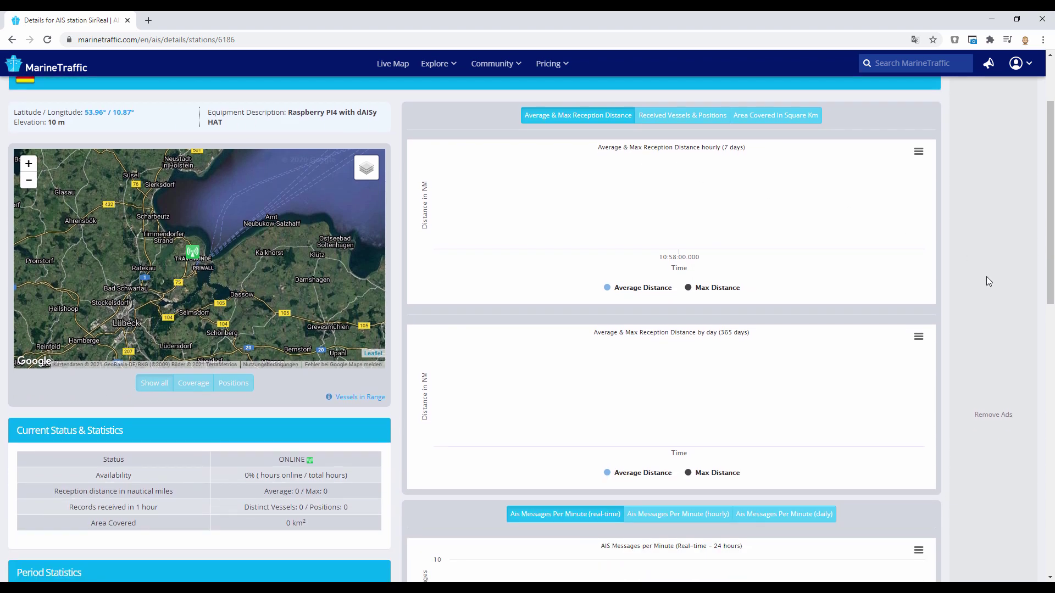
scroll(989, 282, down, 3)
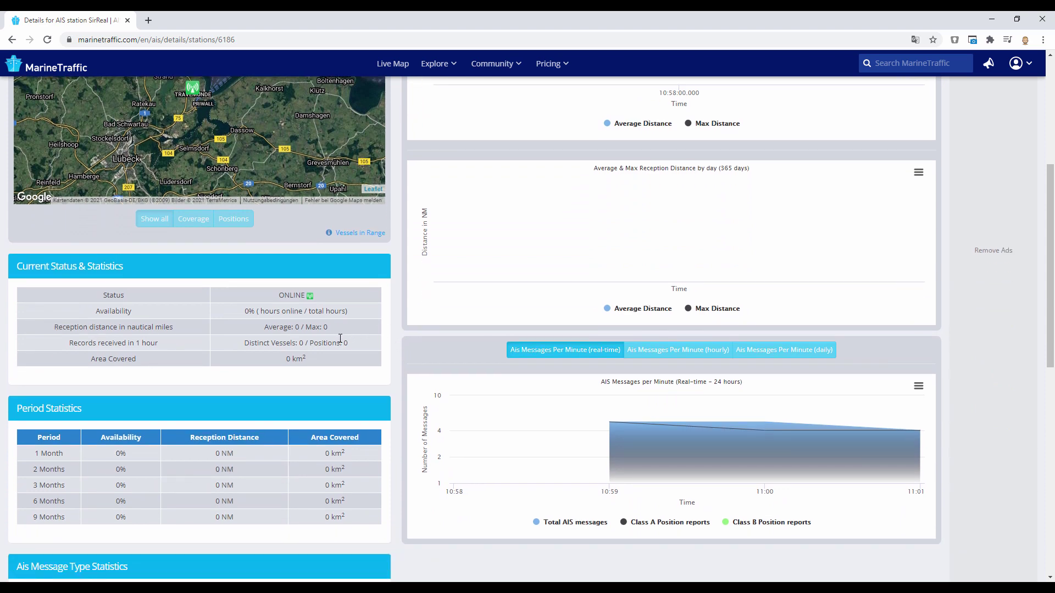
scroll(364, 352, down, 1)
scroll(363, 353, down, 1)
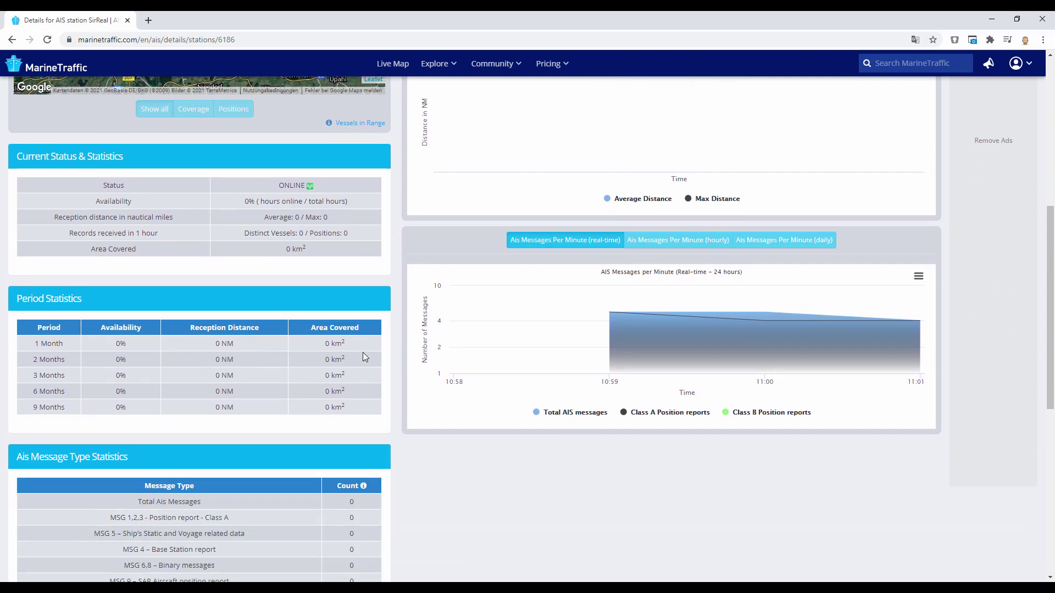
scroll(363, 352, down, 1)
scroll(361, 359, down, 1)
scroll(361, 363, down, 3)
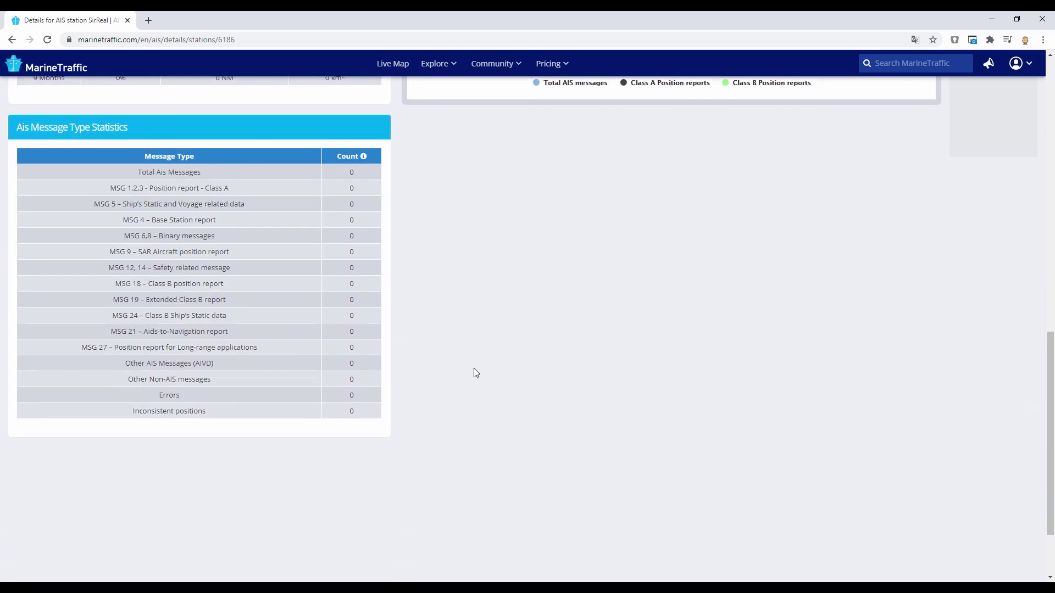
scroll(474, 370, up, 5)
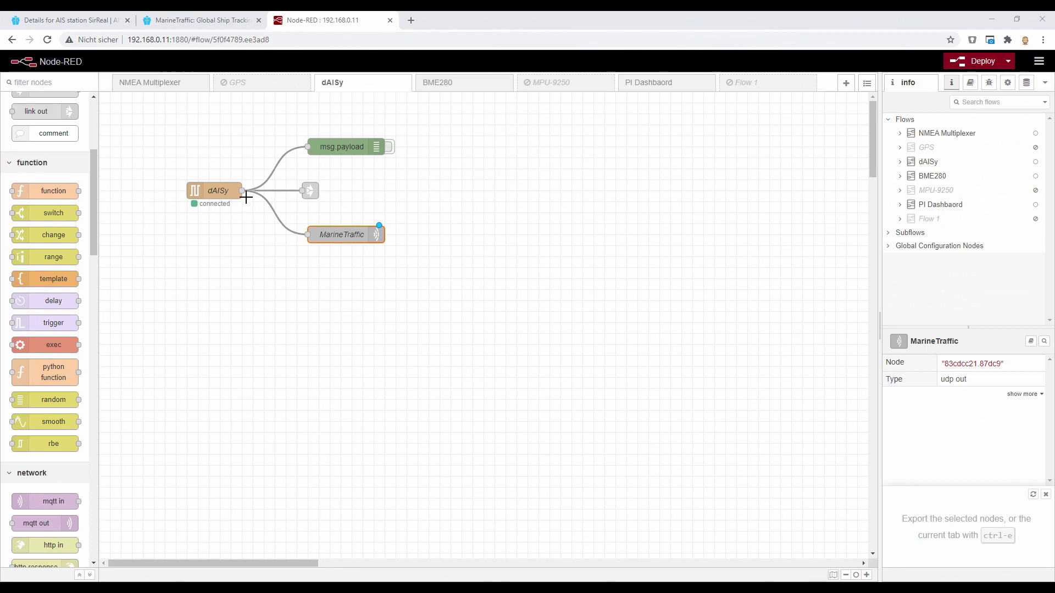
Replace the dAISy–MarineTraffic wire with a delay node wired dAISy → delay → MarineTraffic
click(278, 213)
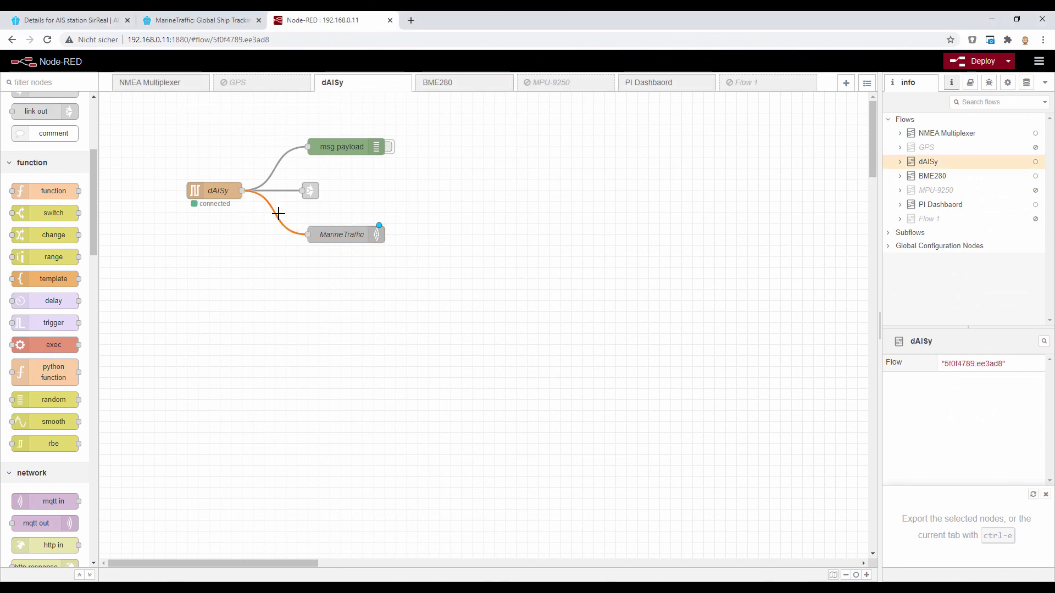
key(Delete)
drag(53, 301, 258, 246)
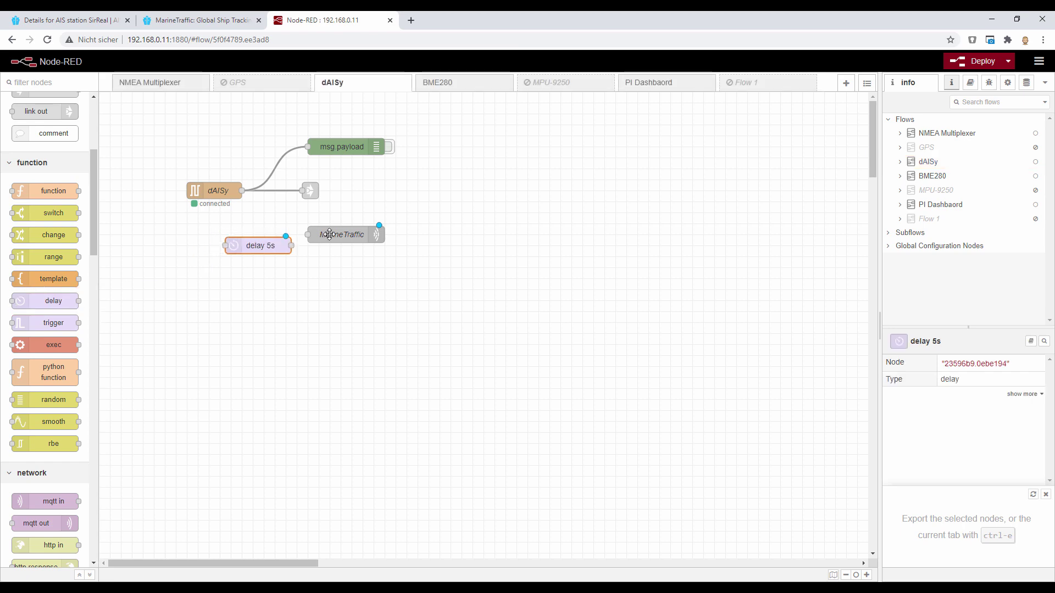
drag(329, 234, 383, 234)
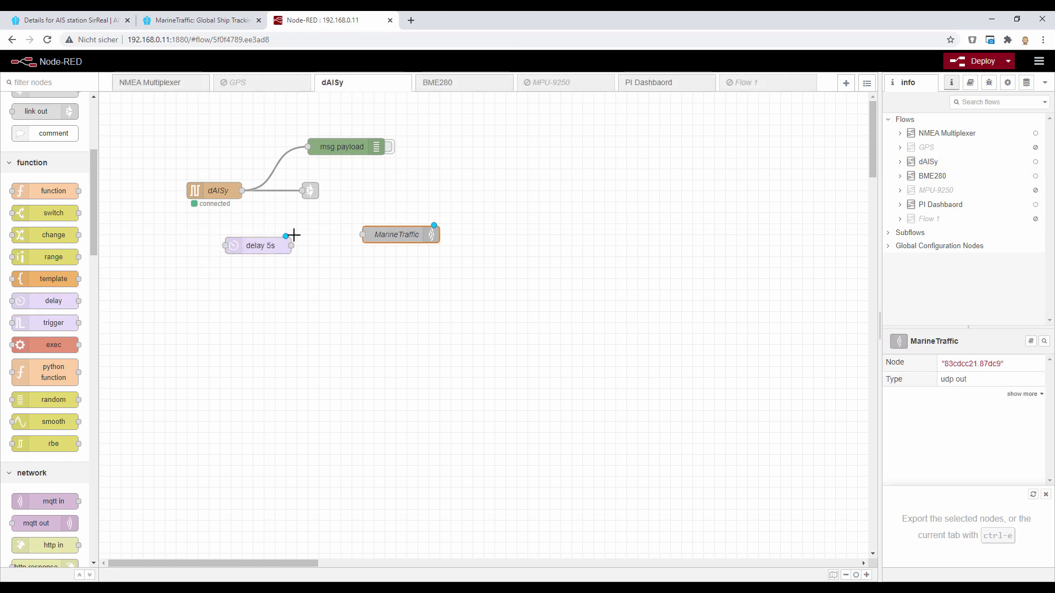
drag(278, 246, 317, 235)
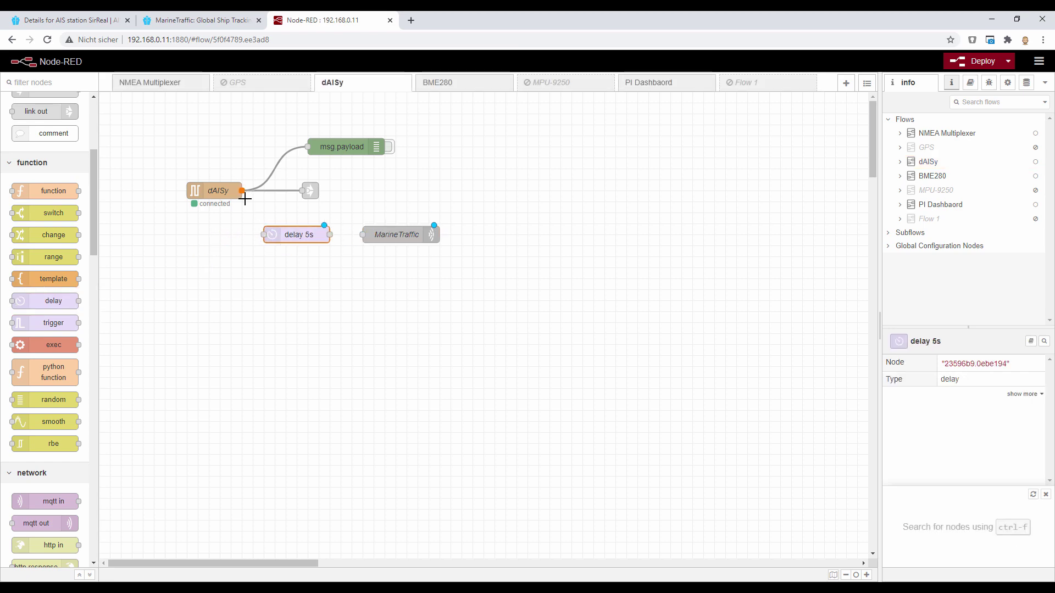
drag(240, 190, 265, 234)
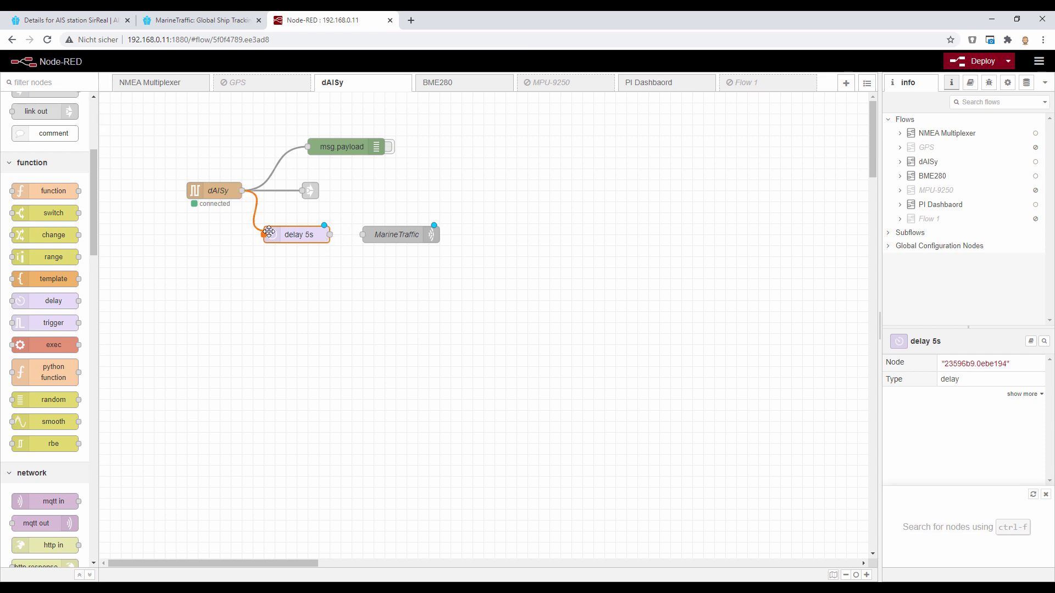
drag(330, 235, 364, 235)
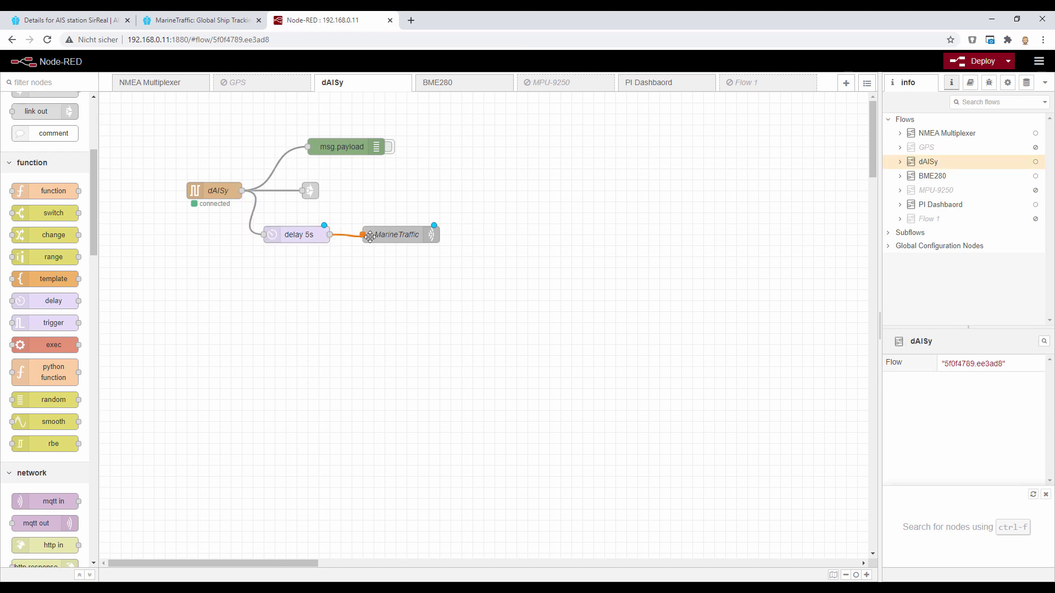
Set the delay node to Rate Limit all messages at 10 msg per 1 minute
double_click(285, 235)
click(744, 170)
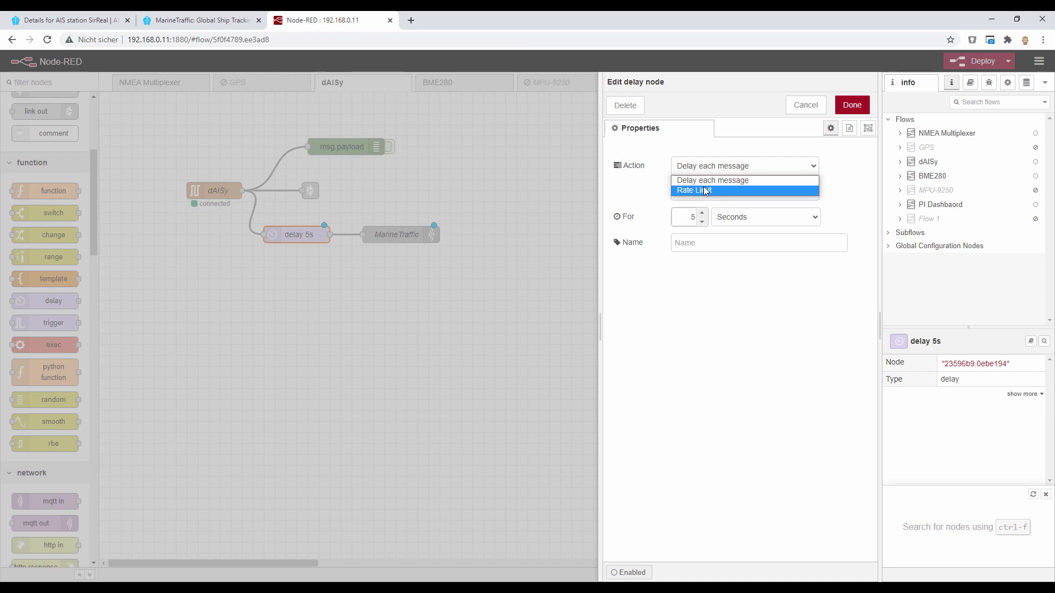
click(705, 190)
click(731, 194)
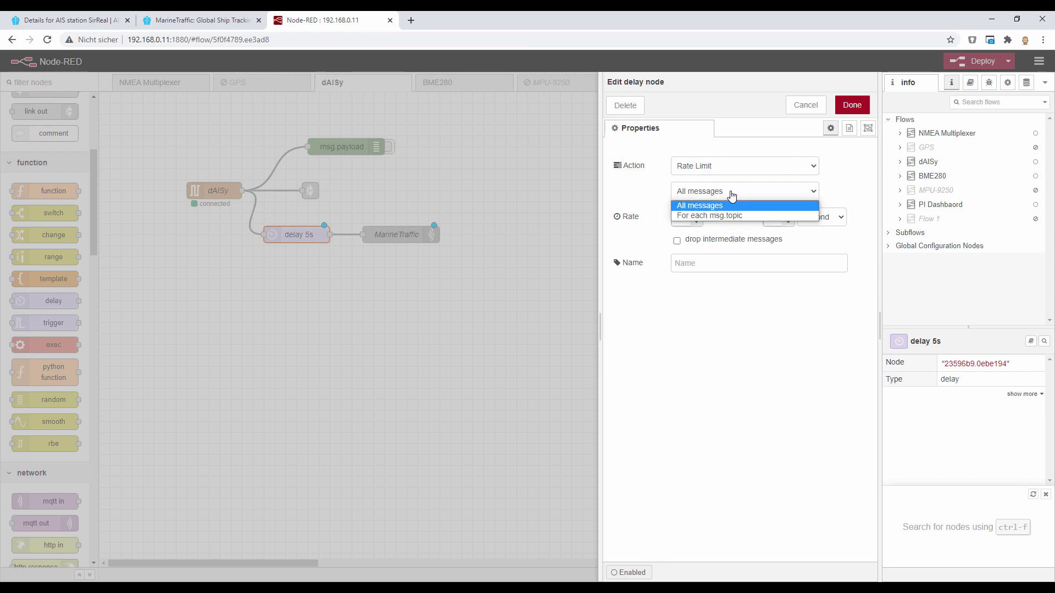
click(732, 198)
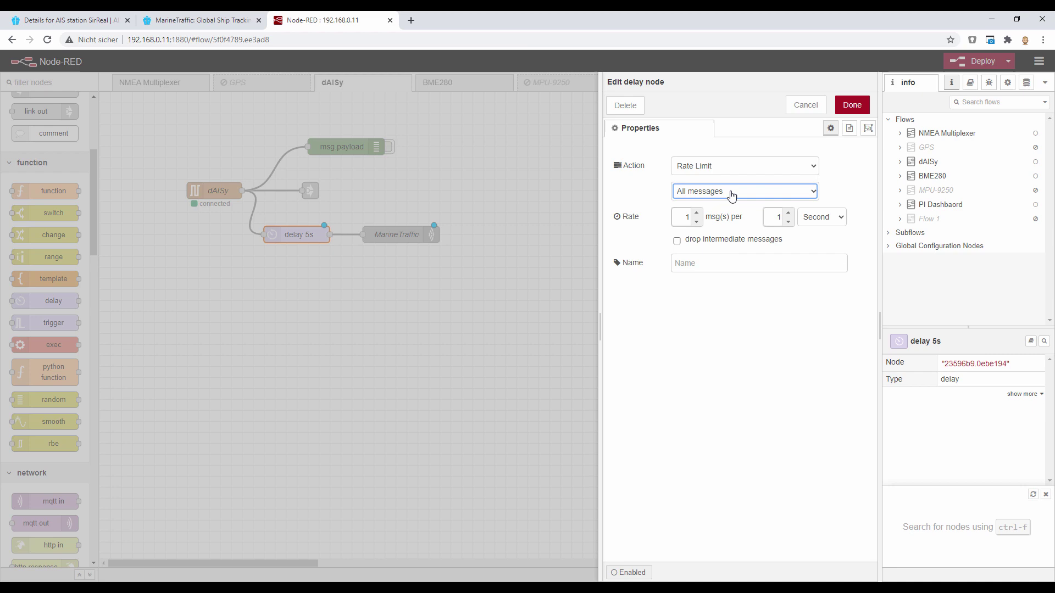
click(826, 218)
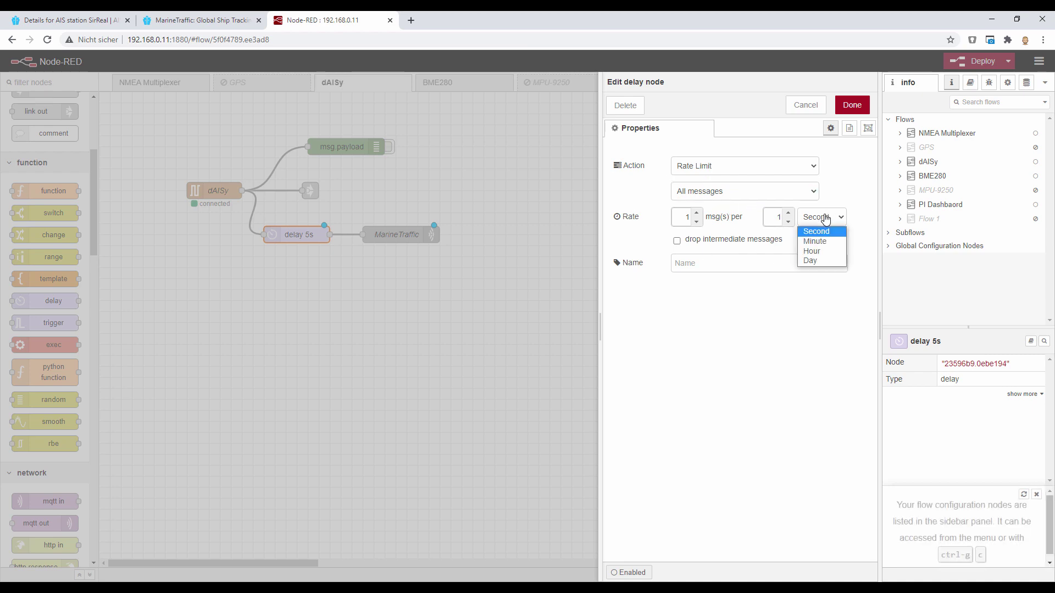
click(821, 240)
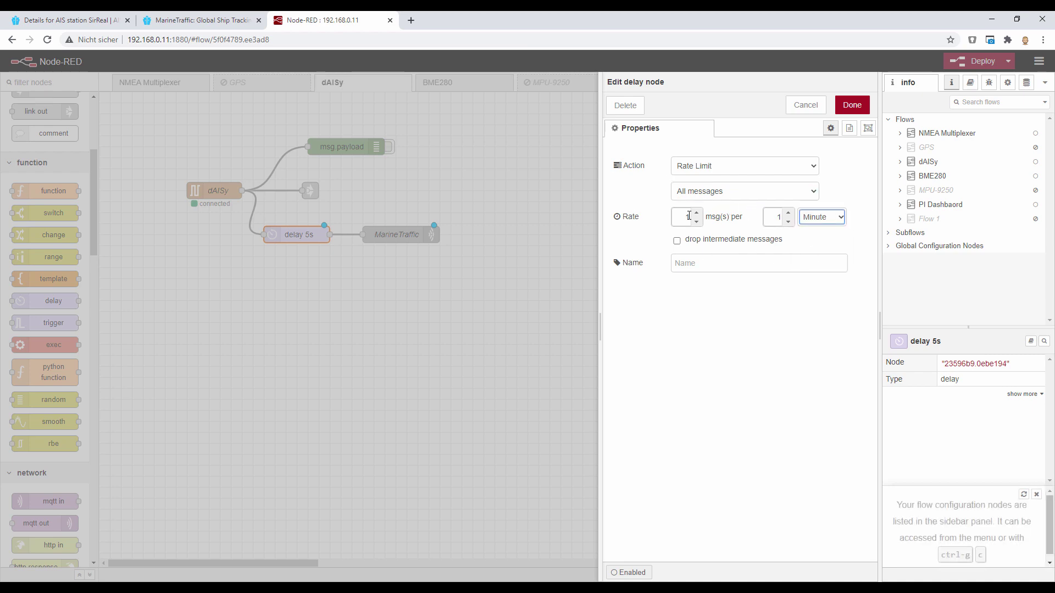
click(686, 216)
text(0)
click(851, 104)
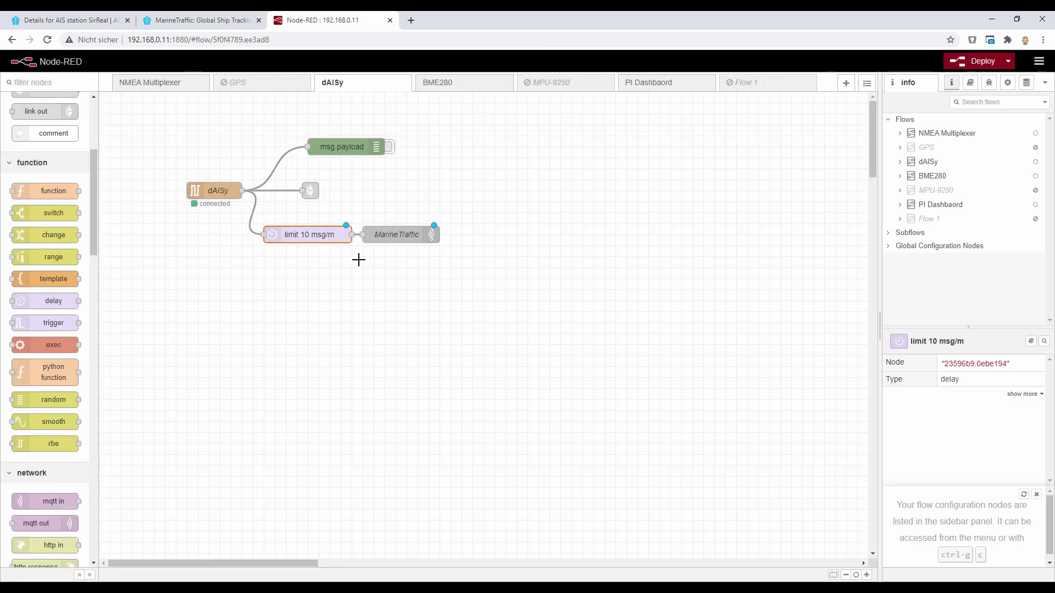
Nudge the MarineTraffic node right, glance at the GPS flow, and return to dAISy
drag(376, 238, 387, 238)
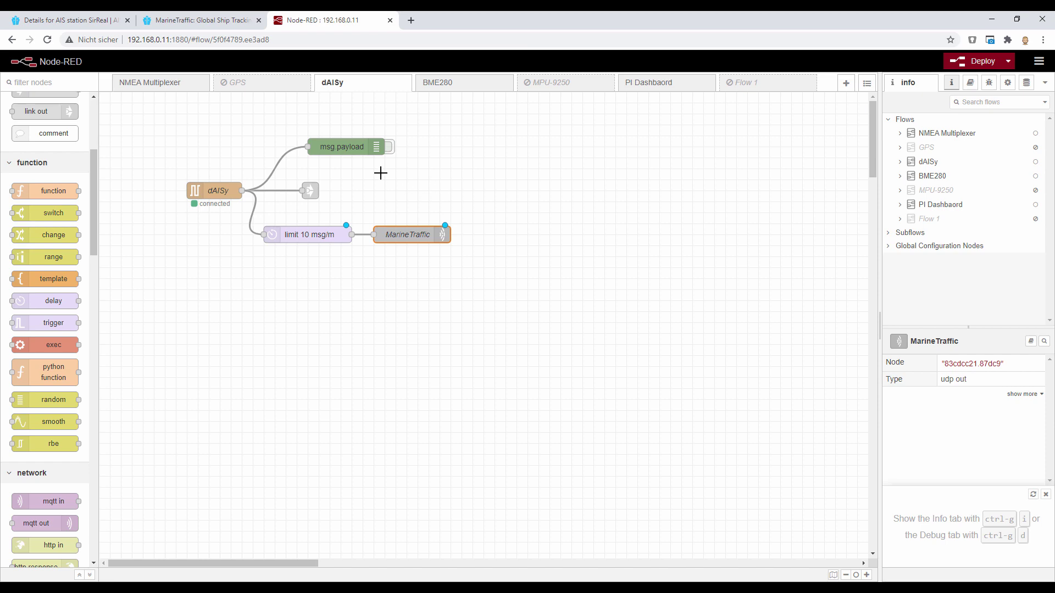
click(272, 86)
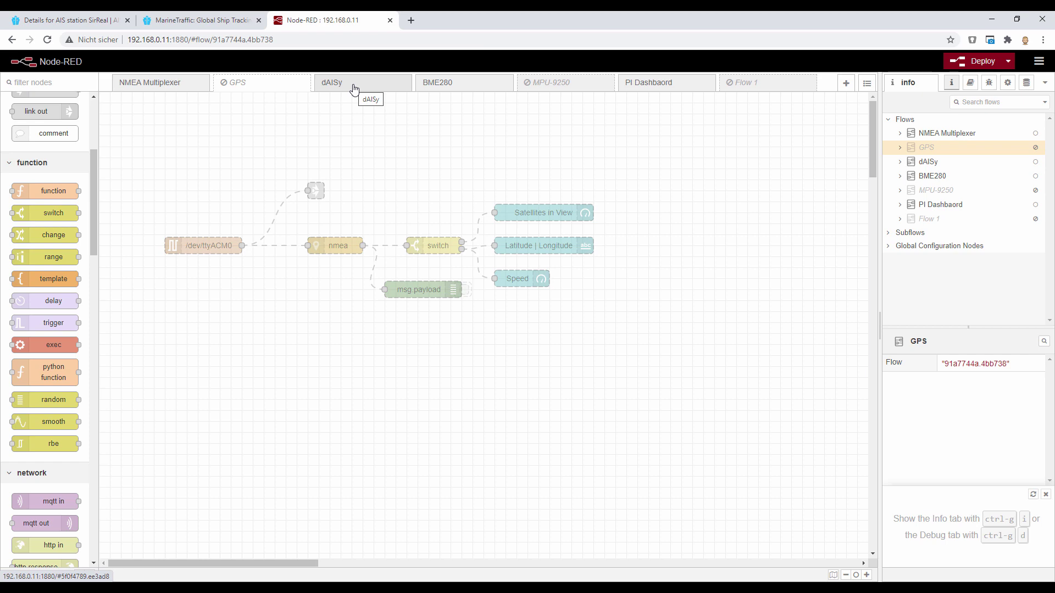
click(354, 88)
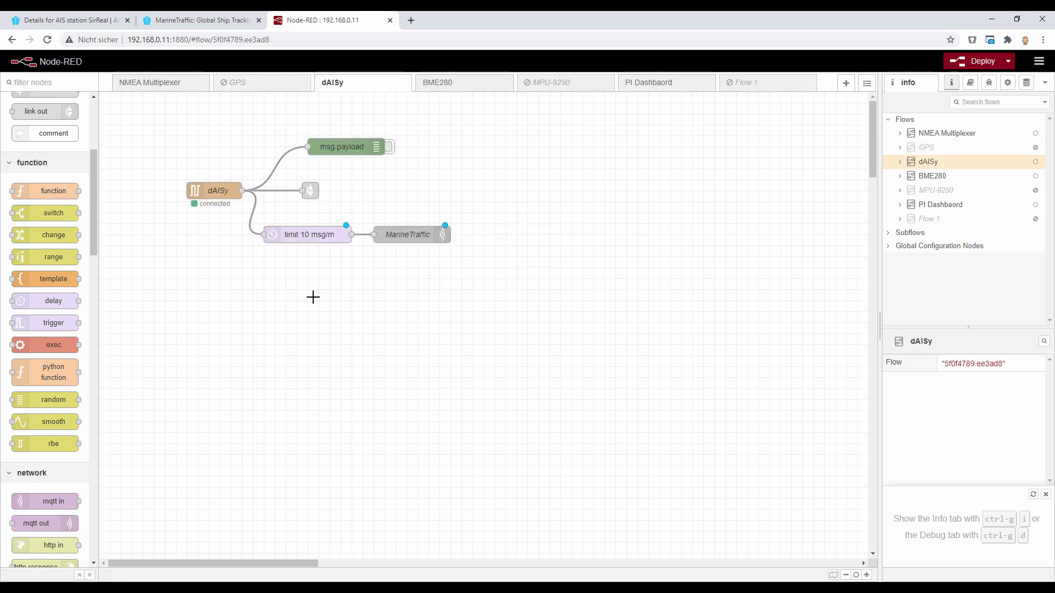